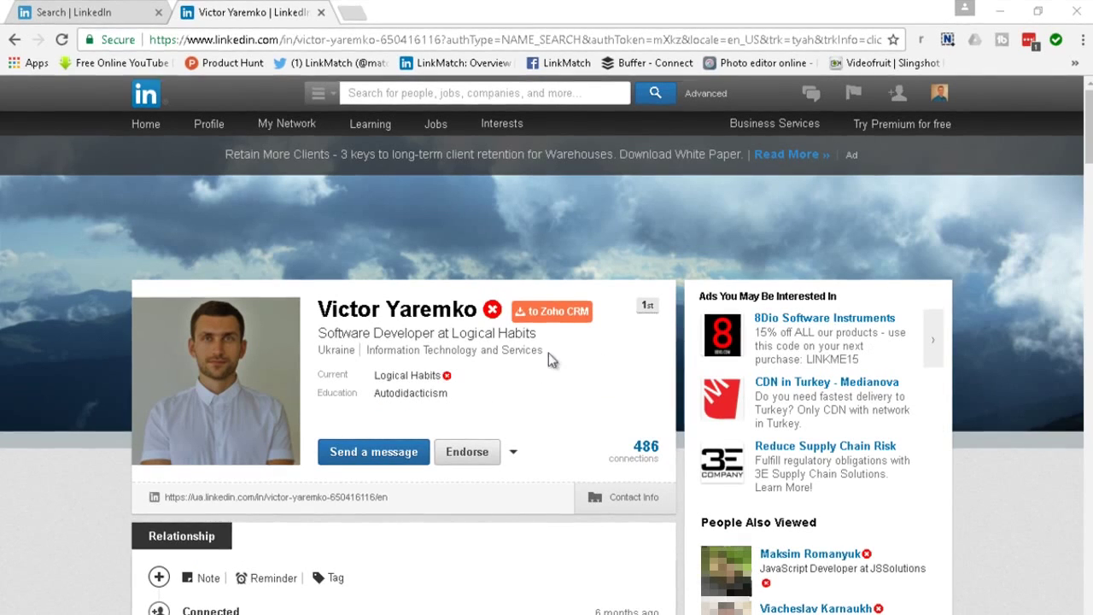
# Step: Capture the software developer's LinkedIn profile to Zoho CRM and create it as a record in the Leads module
pyautogui.hotkey('ctrl', 'a')
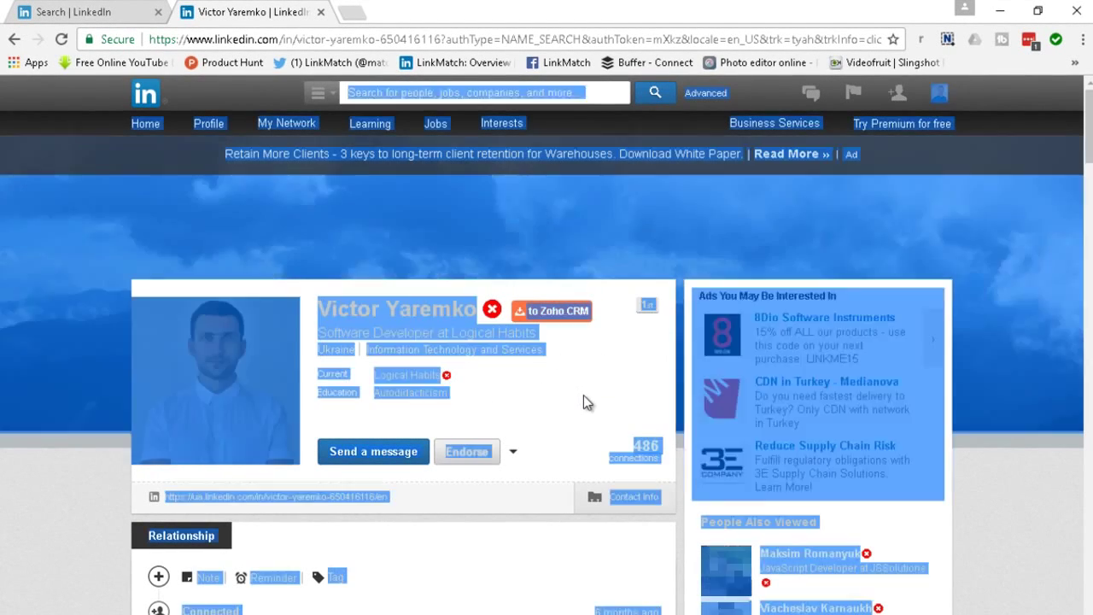
pyautogui.click(558, 312)
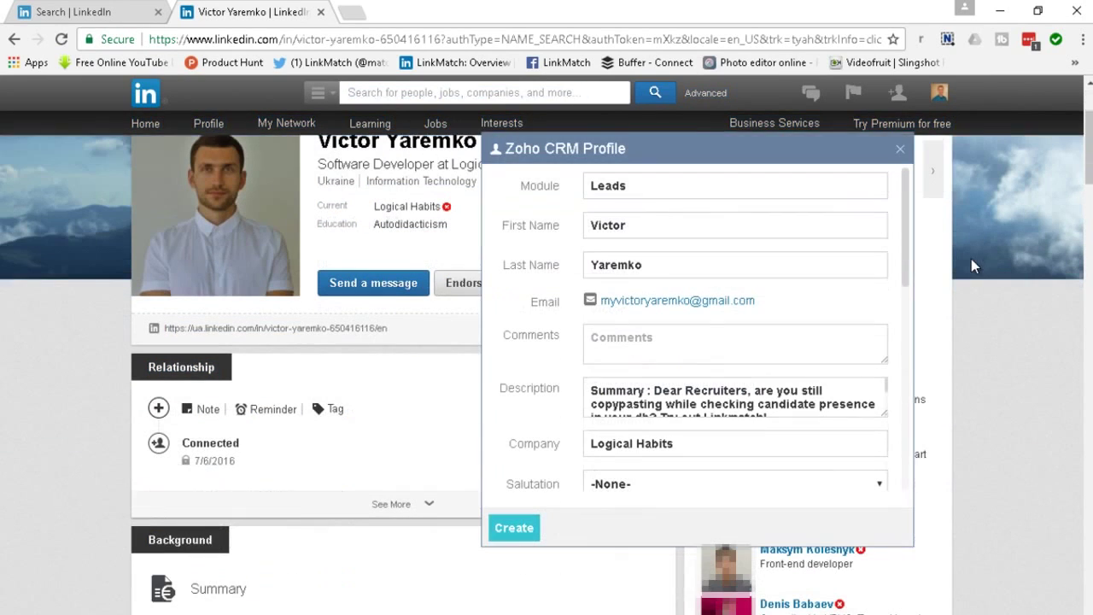
pyautogui.click(523, 529)
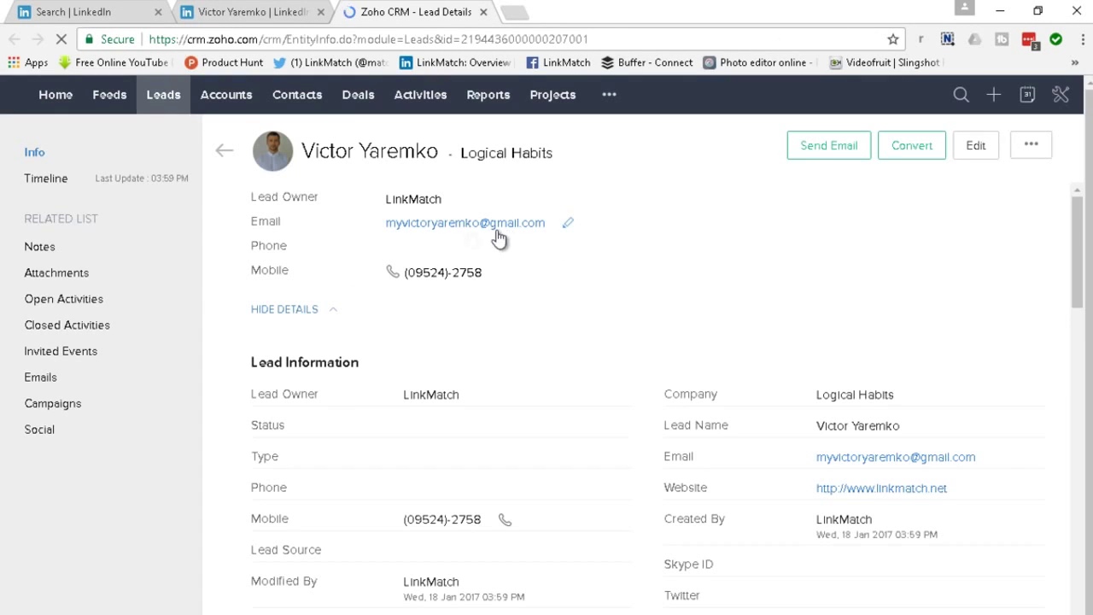
# Step: From the WKL Consultancy search results, open the first listed Resource Consultant's matched Zoho CRM contact and save the comment "potential lead"
pyautogui.click(107, 14)
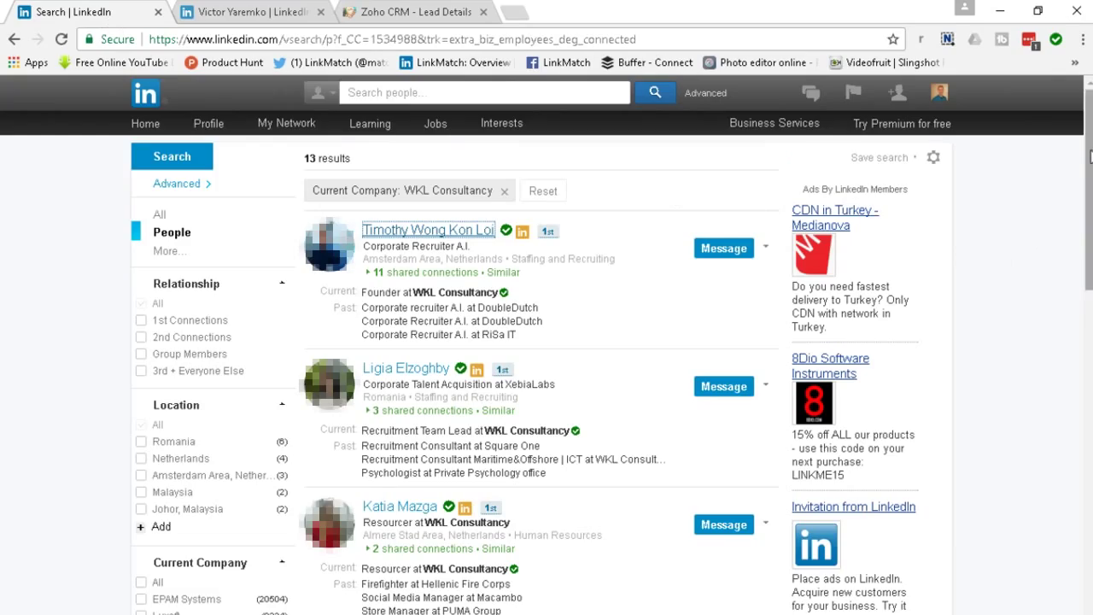
pyautogui.moveTo(1090, 154); pyautogui.dragTo(1056, 427)
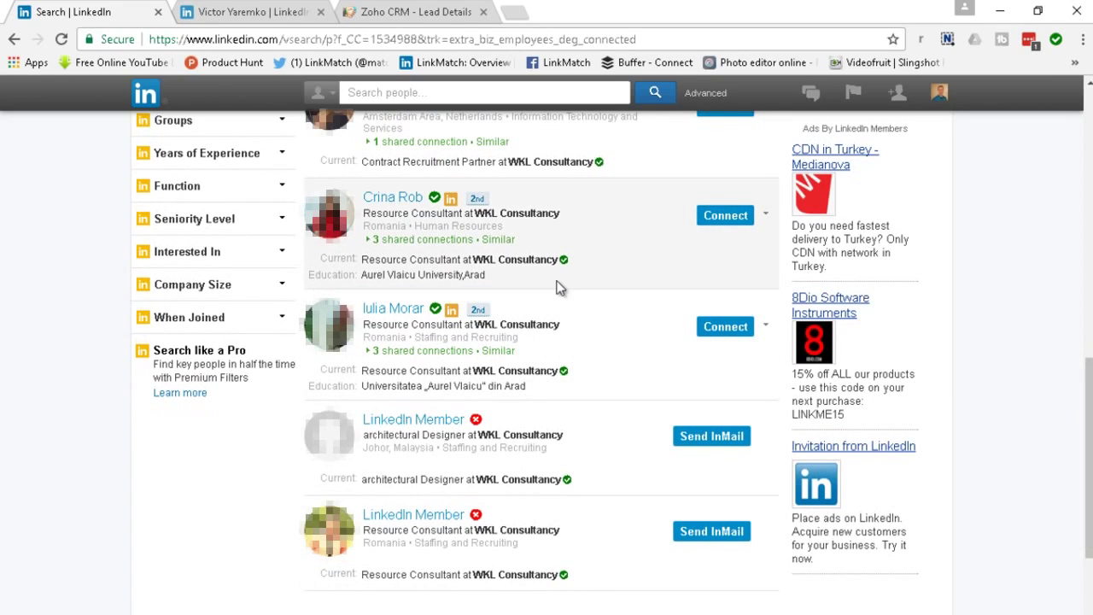
pyautogui.click(435, 199)
pyautogui.scroll(-1, 752, 367)
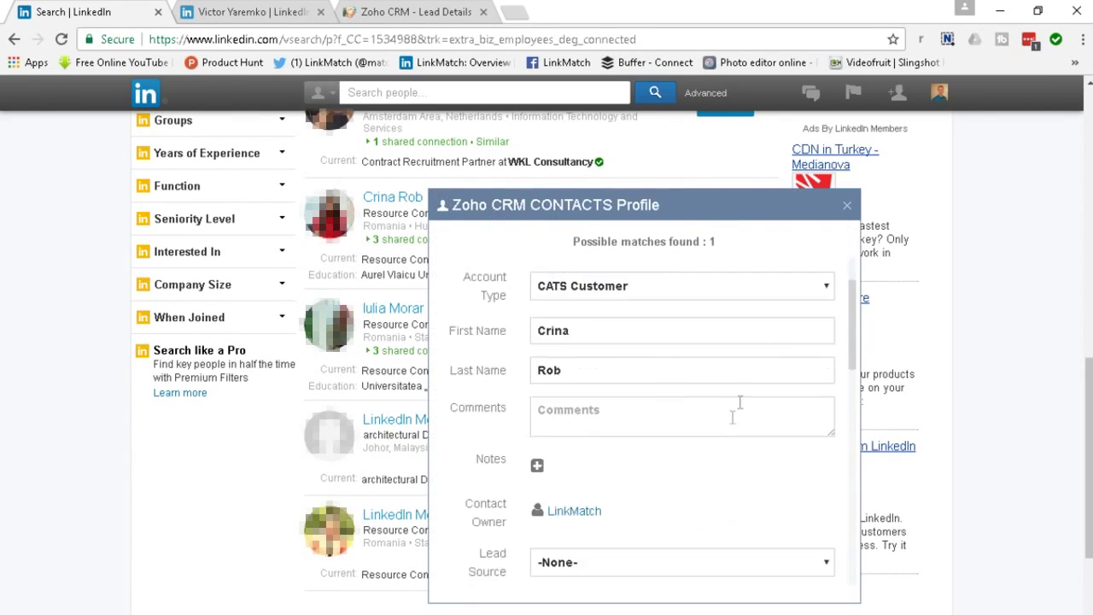
pyautogui.click(644, 415)
pyautogui.write('potential lead')
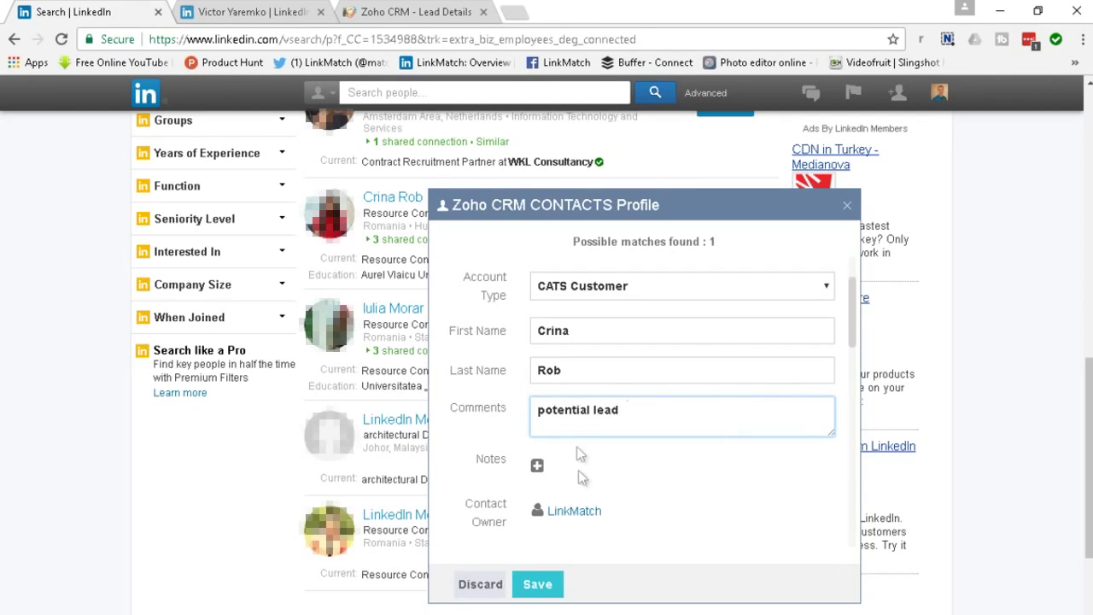
pyautogui.click(545, 586)
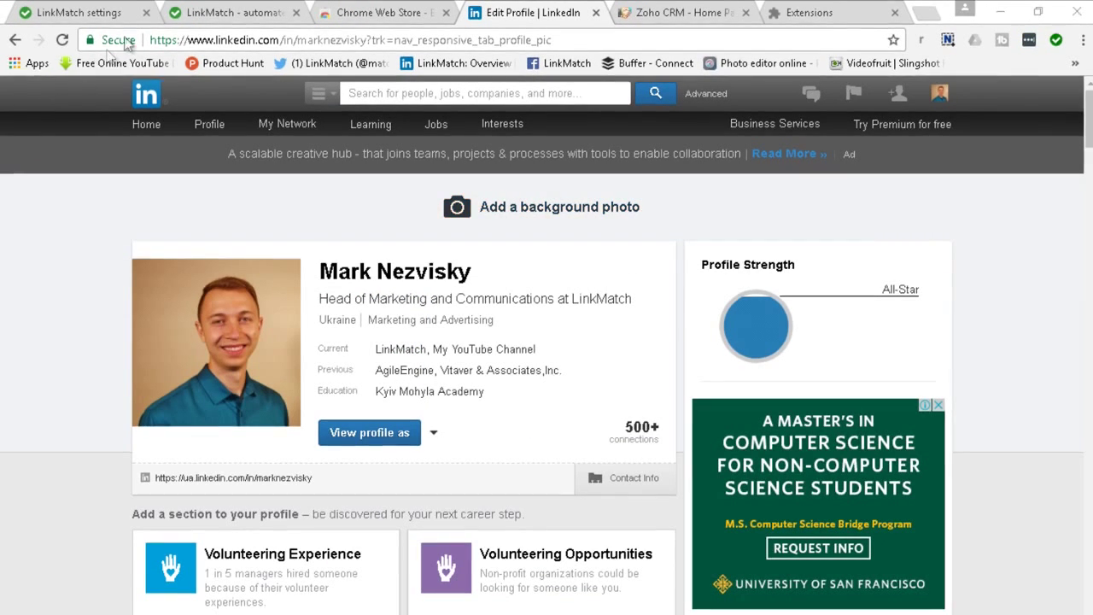
# Step: Go to the LinkMatch for CRM section on linkmatch.net and start the Zoho CRM free trial
pyautogui.click(182, 15)
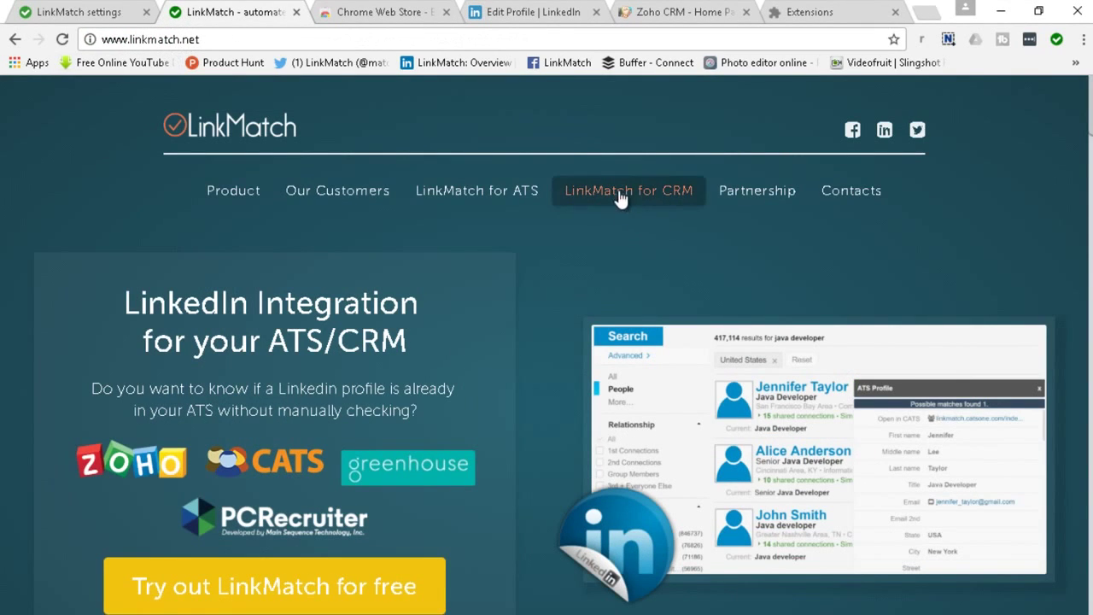
pyautogui.click(660, 192)
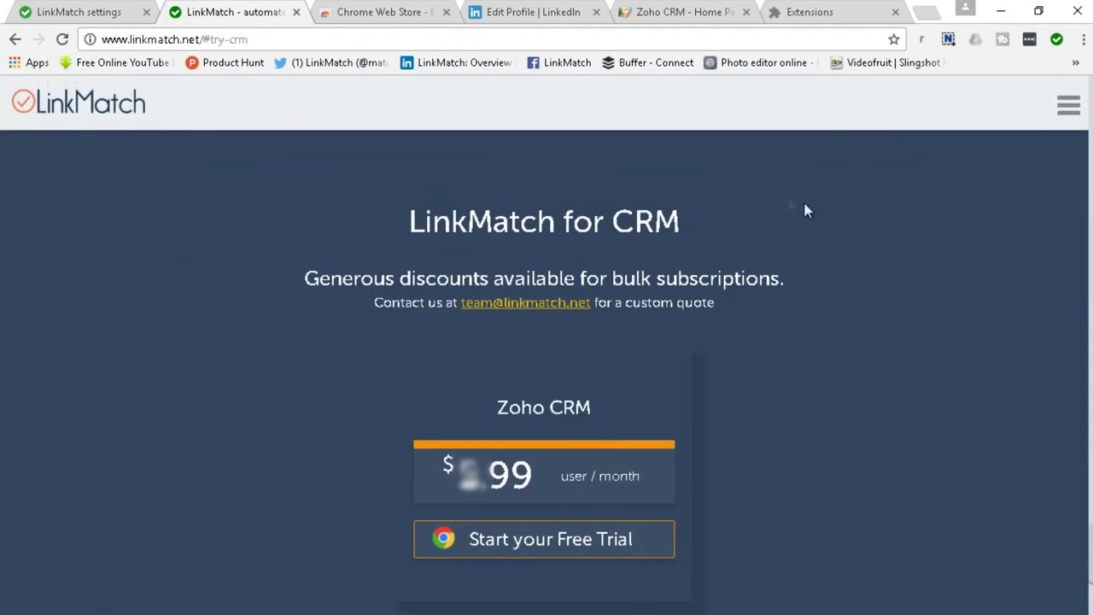
pyautogui.click(518, 551)
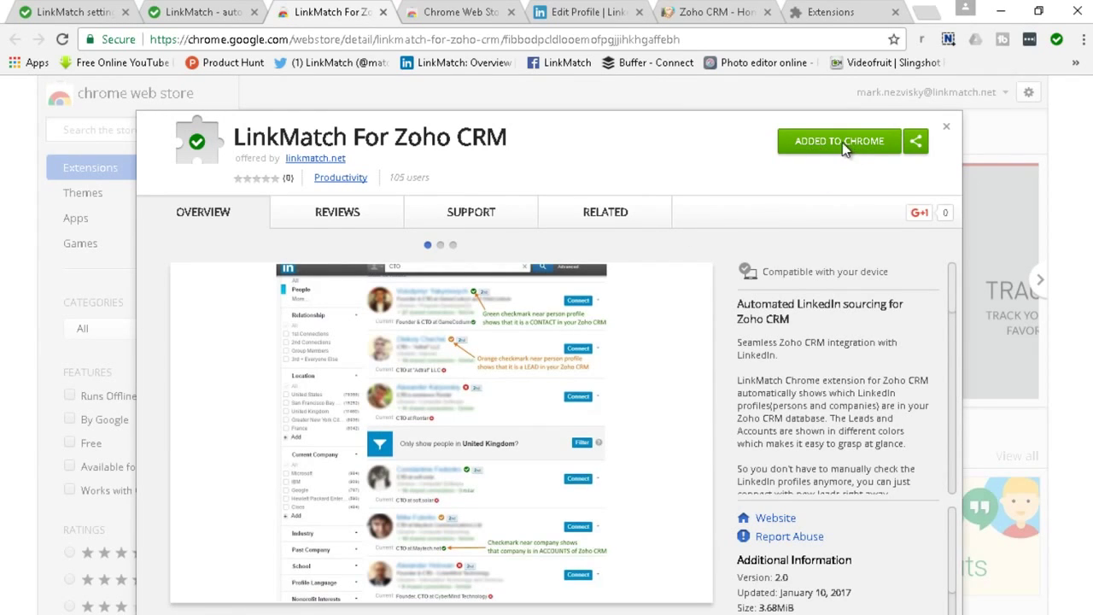
# Step: Search the Chrome Web Store for "linkmatch for zoho crm", open the LinkMatch For Zoho CRM page, and close the duplicate listing
pyautogui.click(461, 14)
pyautogui.click(168, 135)
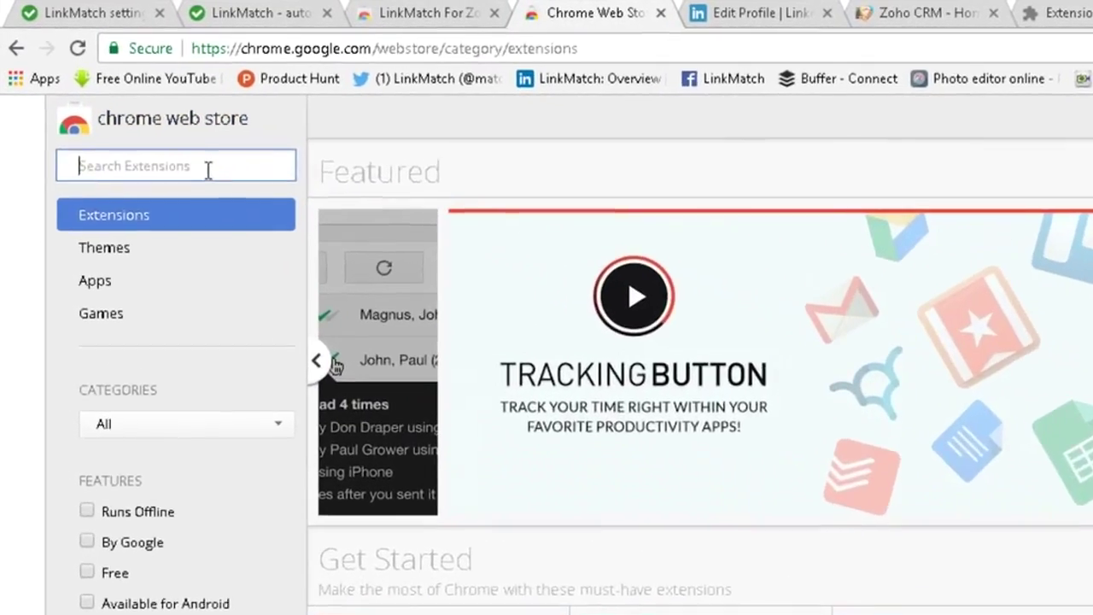
pyautogui.write('link')
pyautogui.write('match for z')
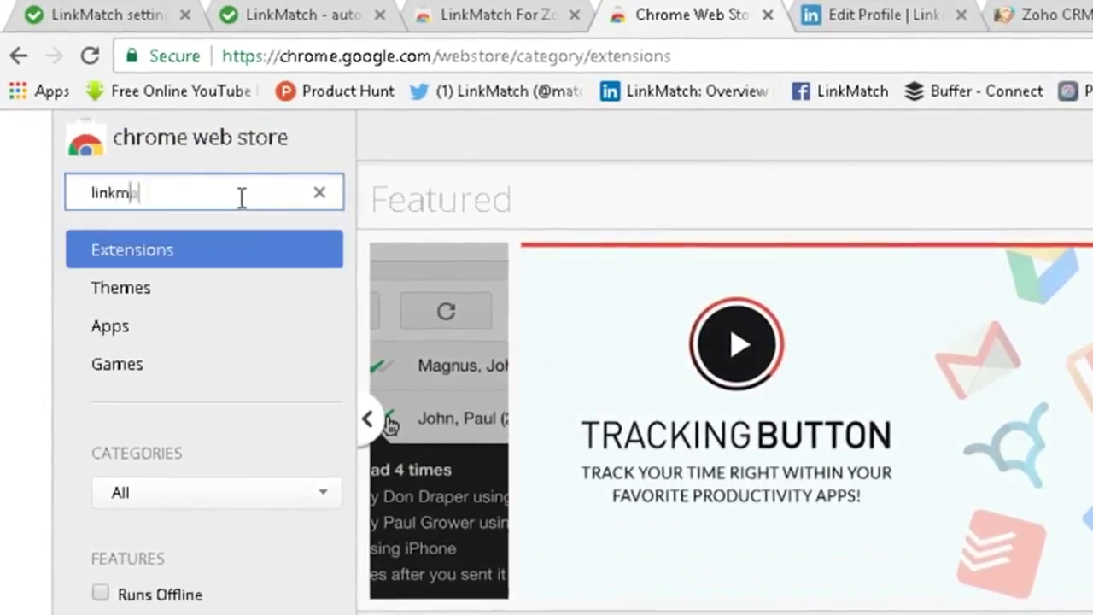
pyautogui.write('oho crm')
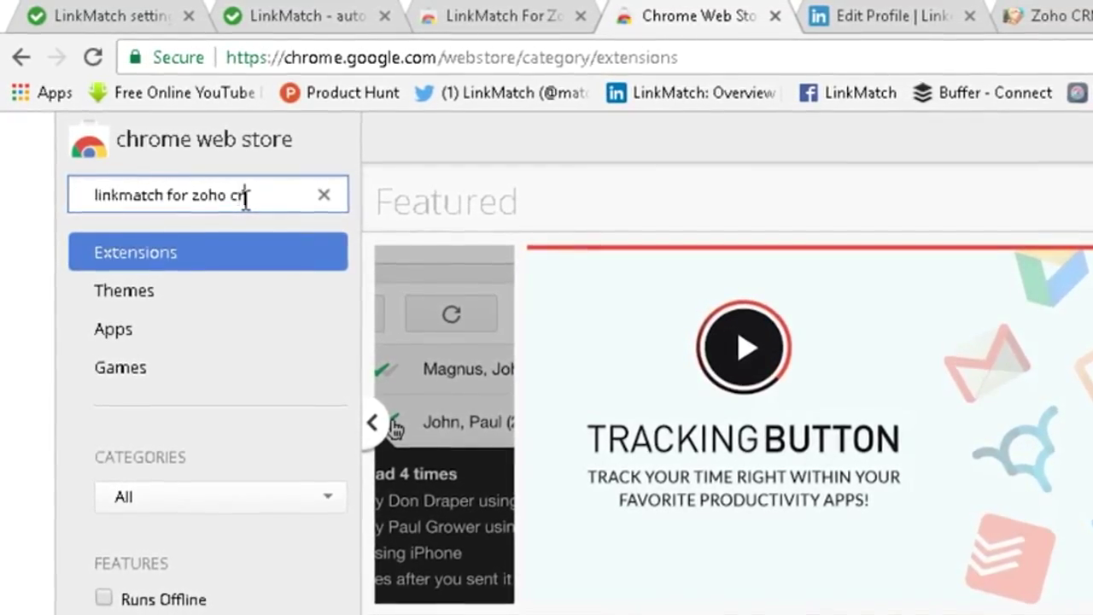
pyautogui.press('Return')
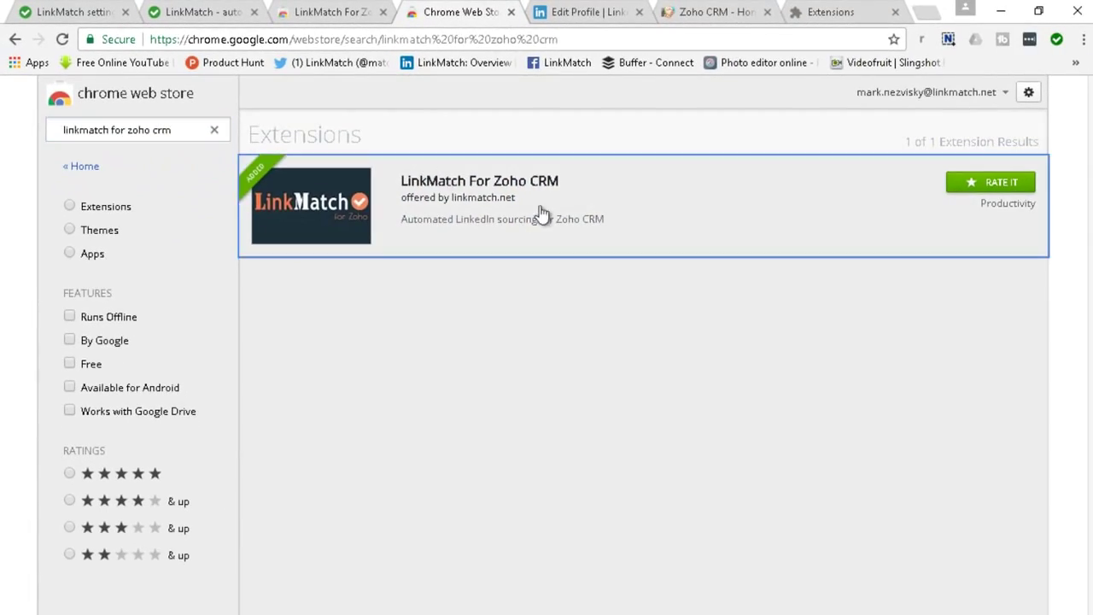
pyautogui.click(594, 234)
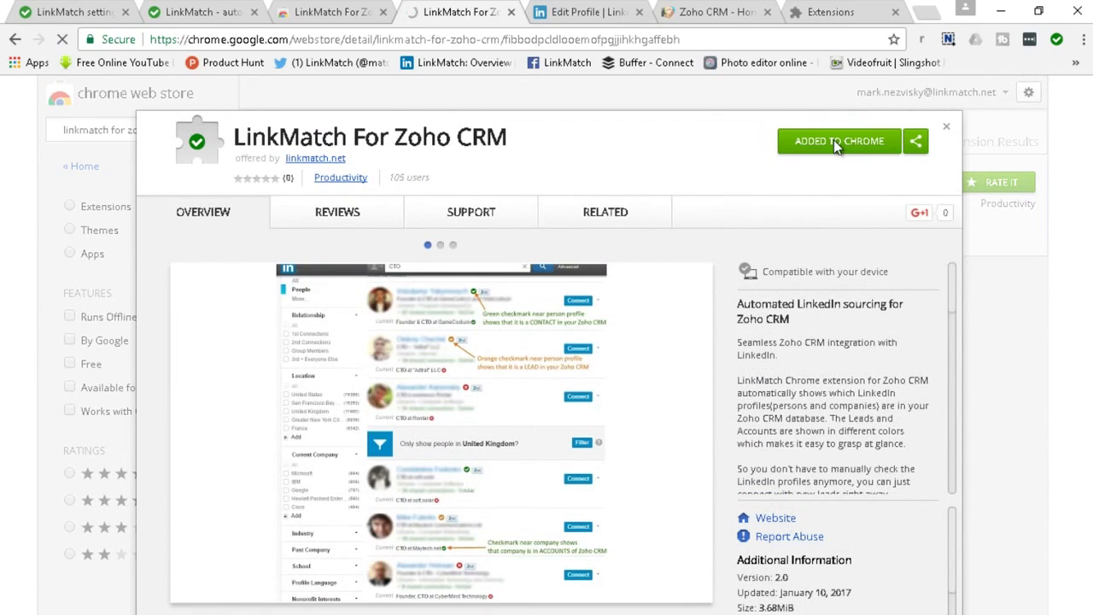
pyautogui.click(381, 12)
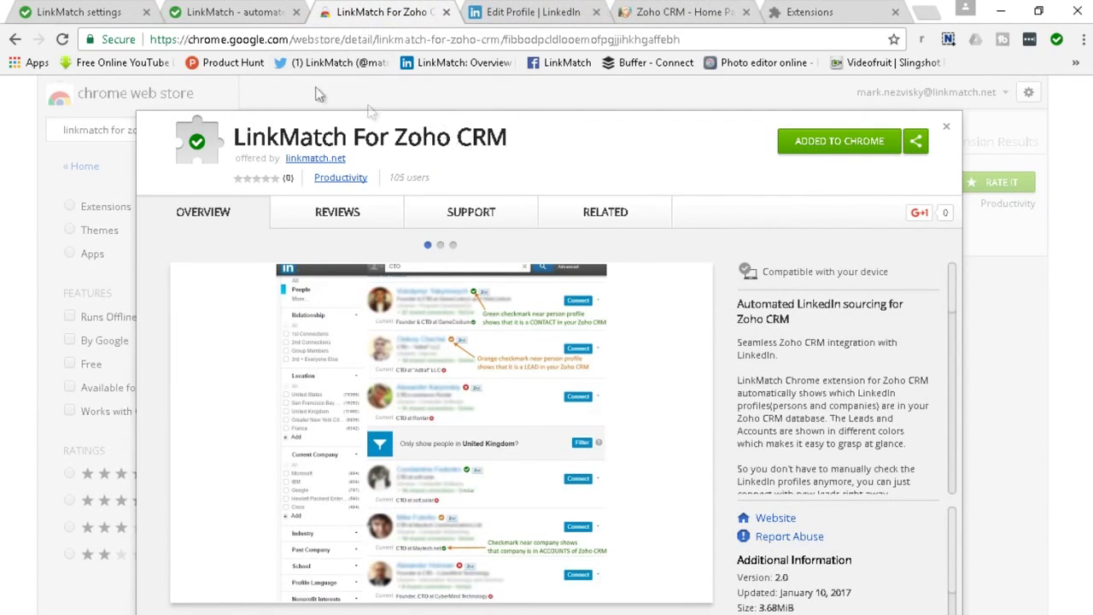
# Step: View the LinkMatch authorization page, check the Zoho CRM account's home page, and return to the authorization page
pyautogui.click(75, 13)
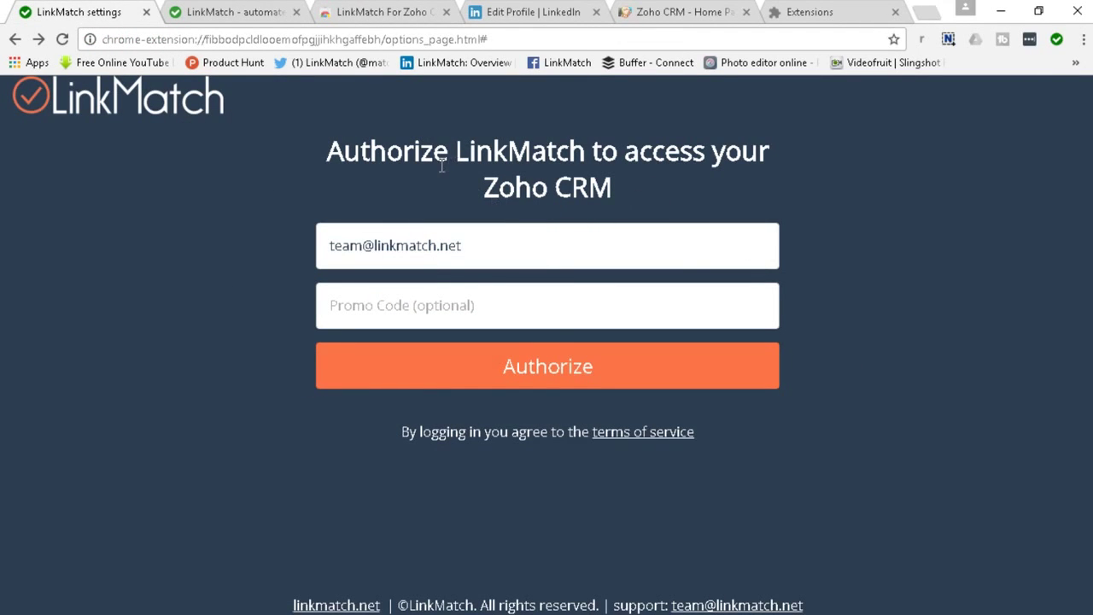
pyautogui.click(663, 12)
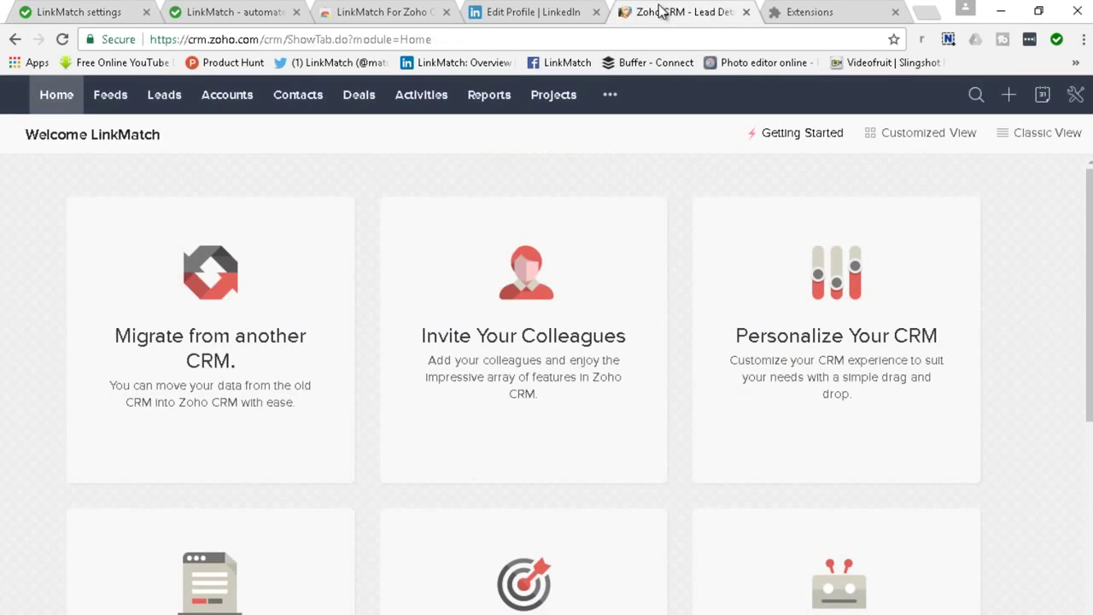
pyautogui.click(98, 16)
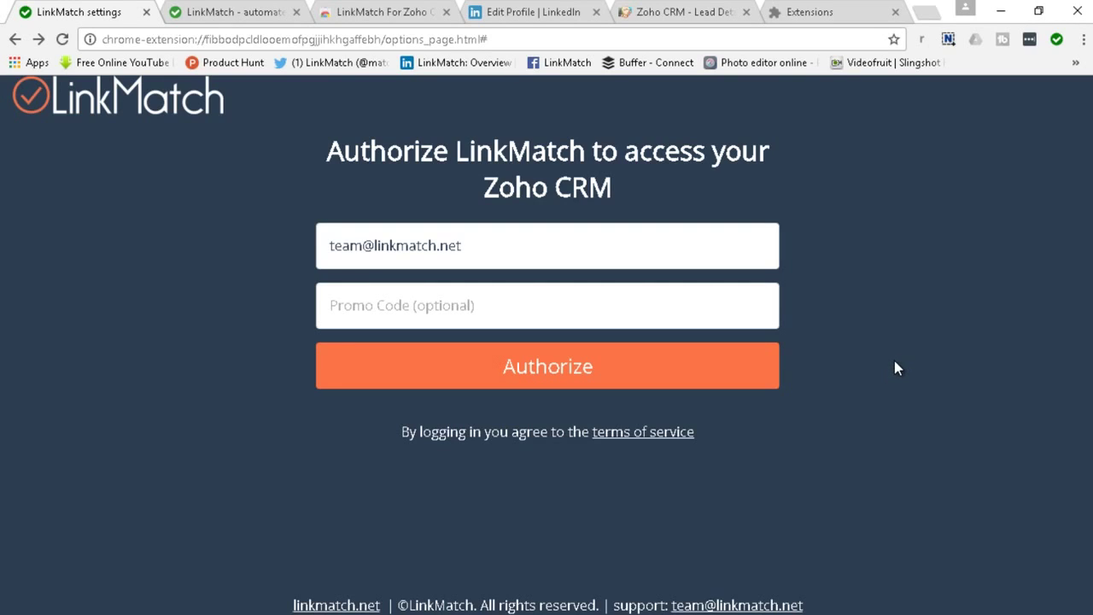
# Step: Check which LinkMatch extensions are enabled in Chrome's extensions list
pyautogui.click(825, 14)
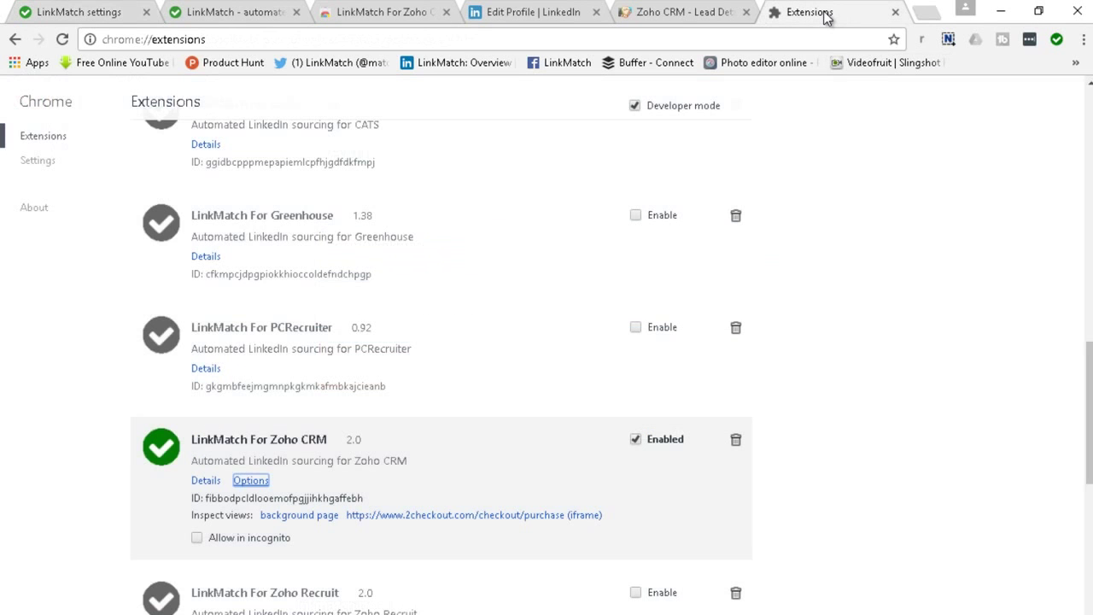
pyautogui.scroll(1, 875, 344)
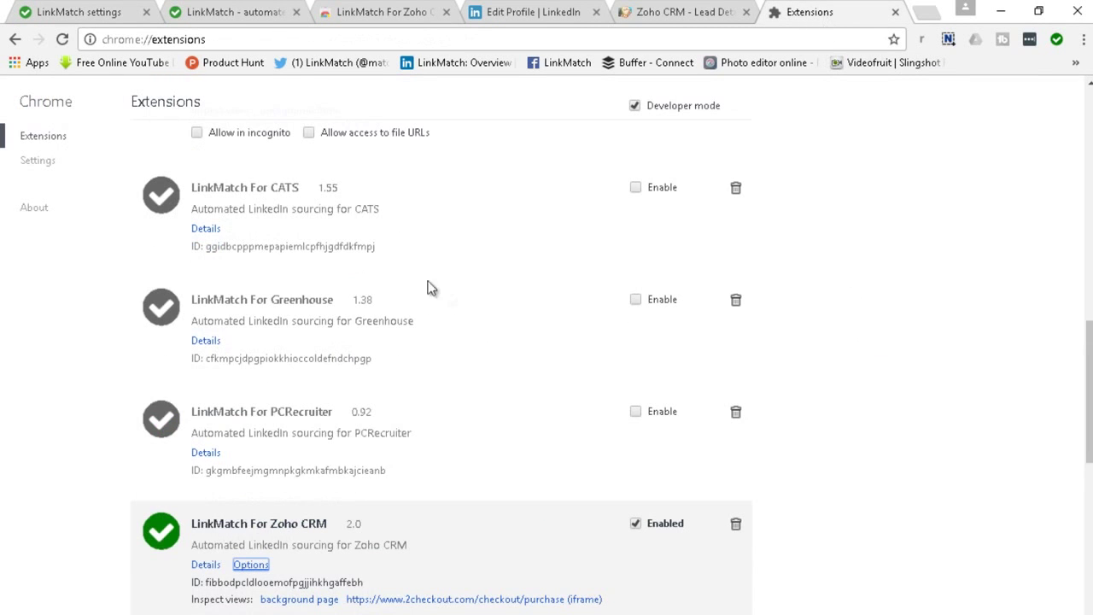
pyautogui.scroll(-1, 346, 314)
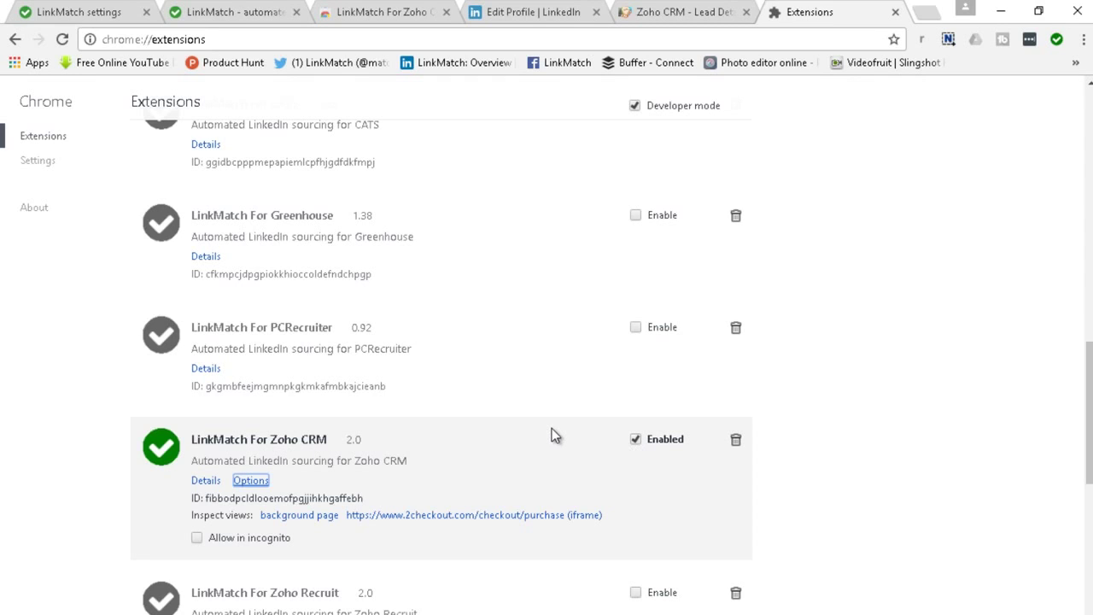
# Step: Return to the LinkMatch settings, launch a second settings page from the extension, and close that duplicate
pyautogui.click(77, 12)
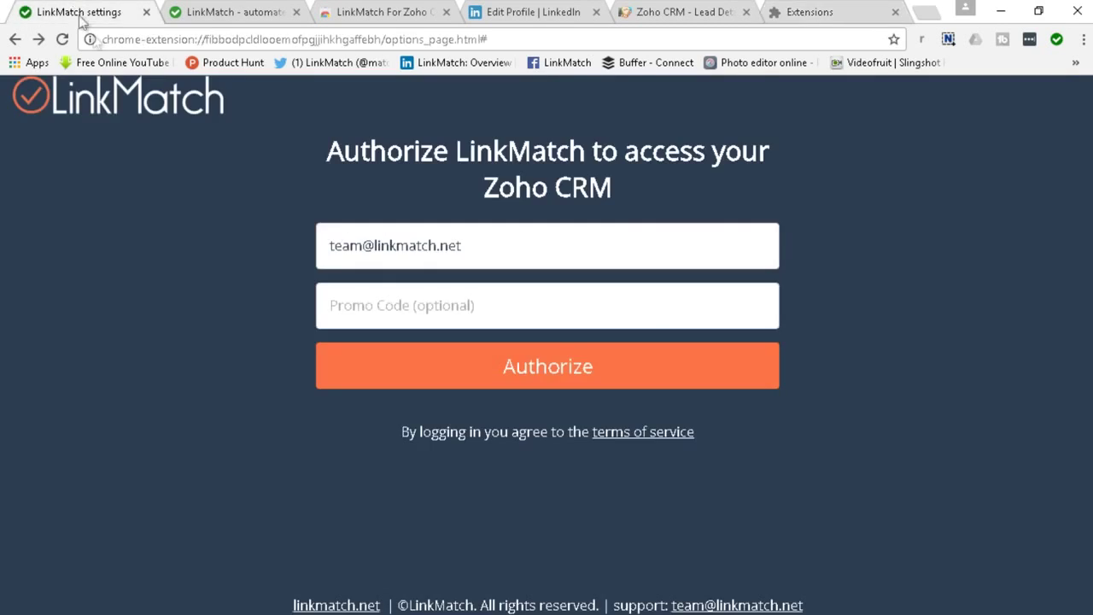
pyautogui.click(1061, 41)
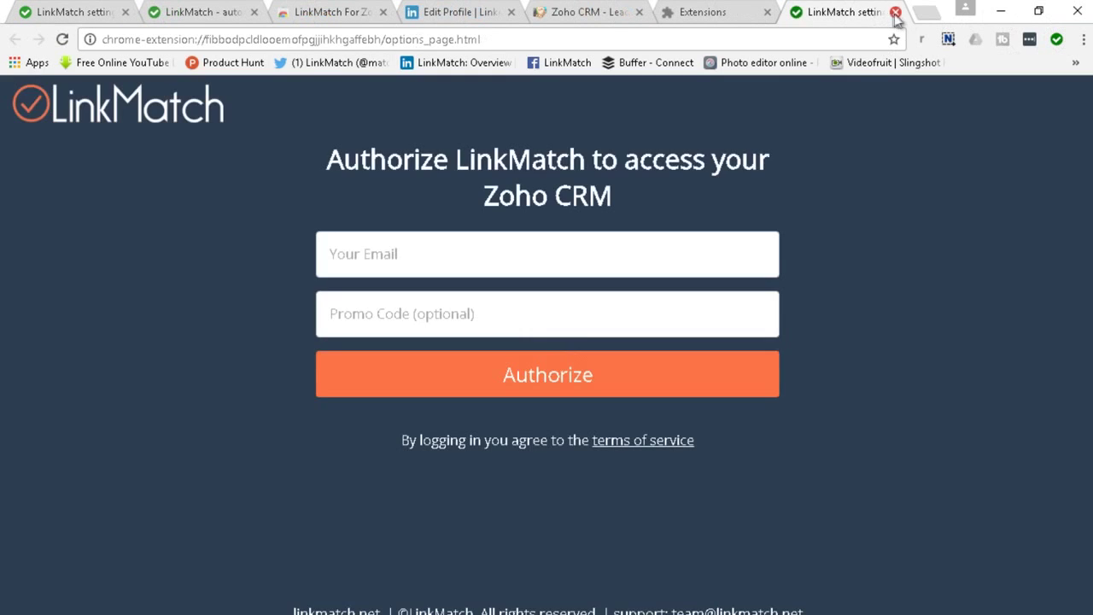
pyautogui.click(895, 13)
# Step: Open the options page of LinkMatch For Zoho CRM from Chrome's extensions list
pyautogui.click(1083, 43)
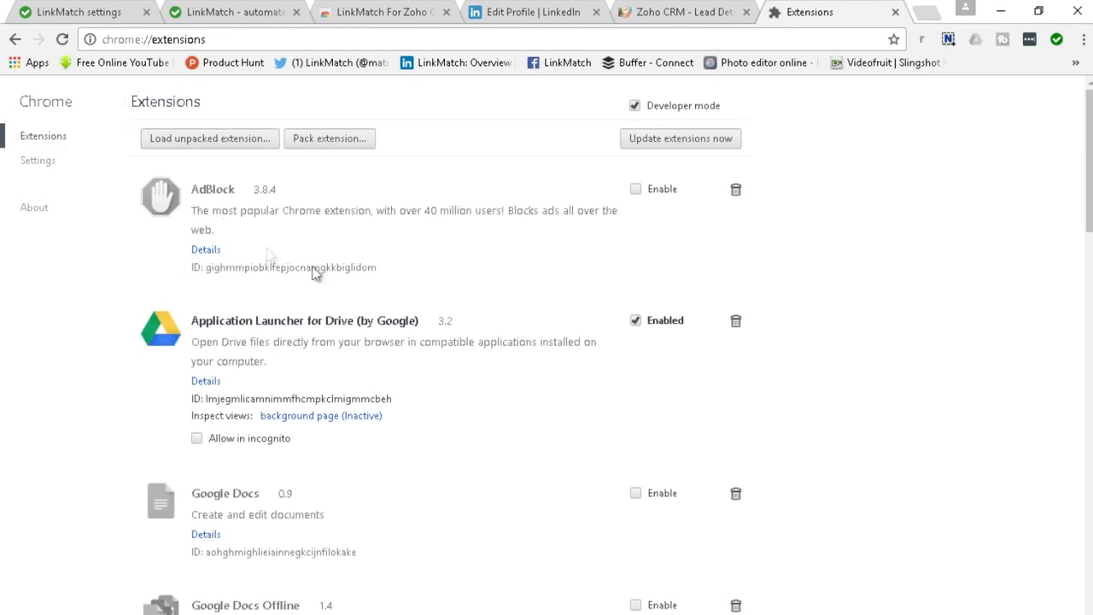
pyautogui.scroll(-13, 406, 284)
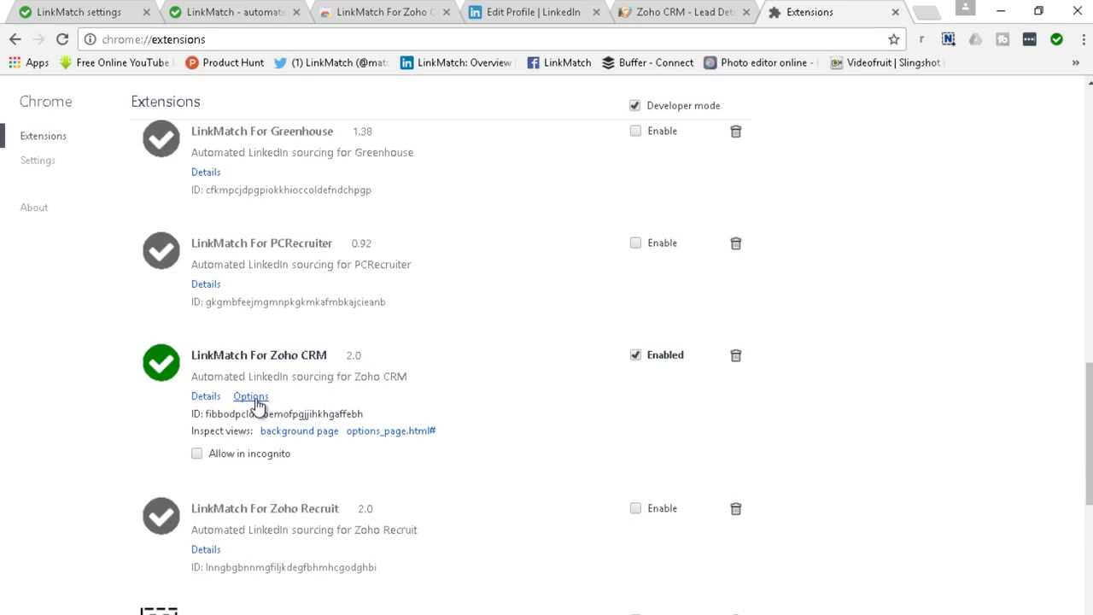
pyautogui.click(250, 396)
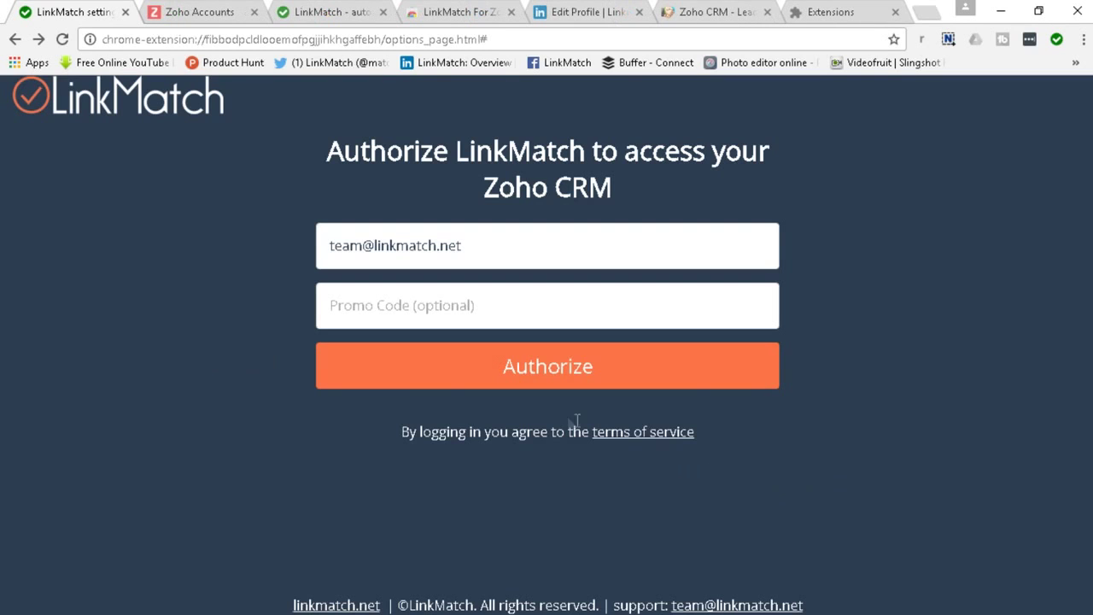
# Step: Authorize LinkMatch to access Zoho CRM and review the Matching and Parsing plans in the subscription settings
pyautogui.click(558, 376)
pyautogui.scroll(-2, 930, 333)
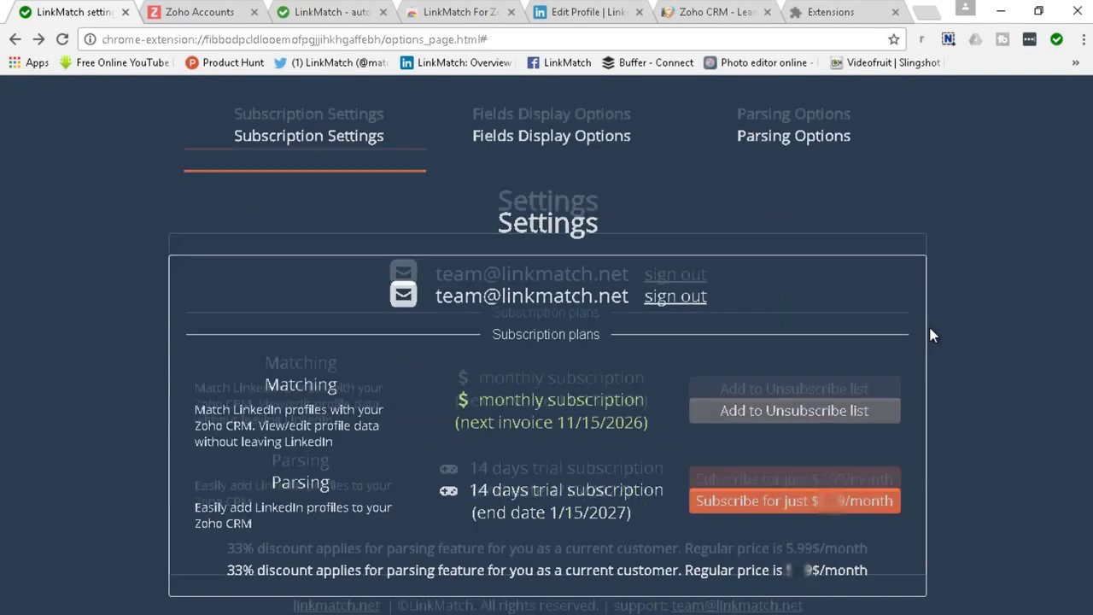
pyautogui.scroll(2, 950, 335)
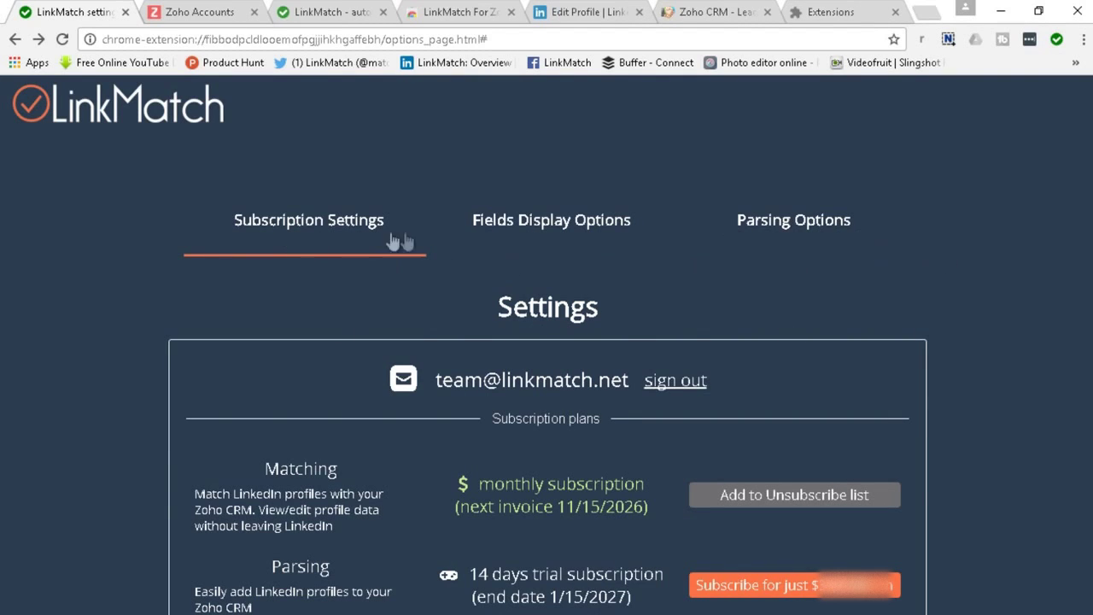
pyautogui.scroll(-2, 938, 251)
pyautogui.scroll(-1, 937, 256)
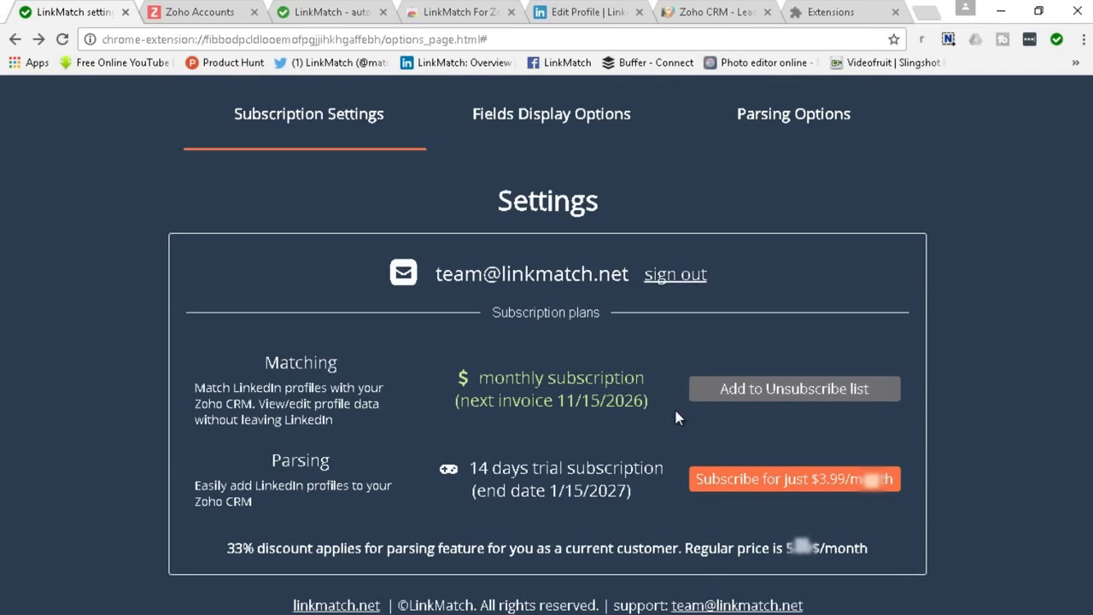
# Step: Add the Matching subscription to the unsubscribe list and remove it from that list again
pyautogui.click(771, 396)
pyautogui.scroll(-1, 771, 395)
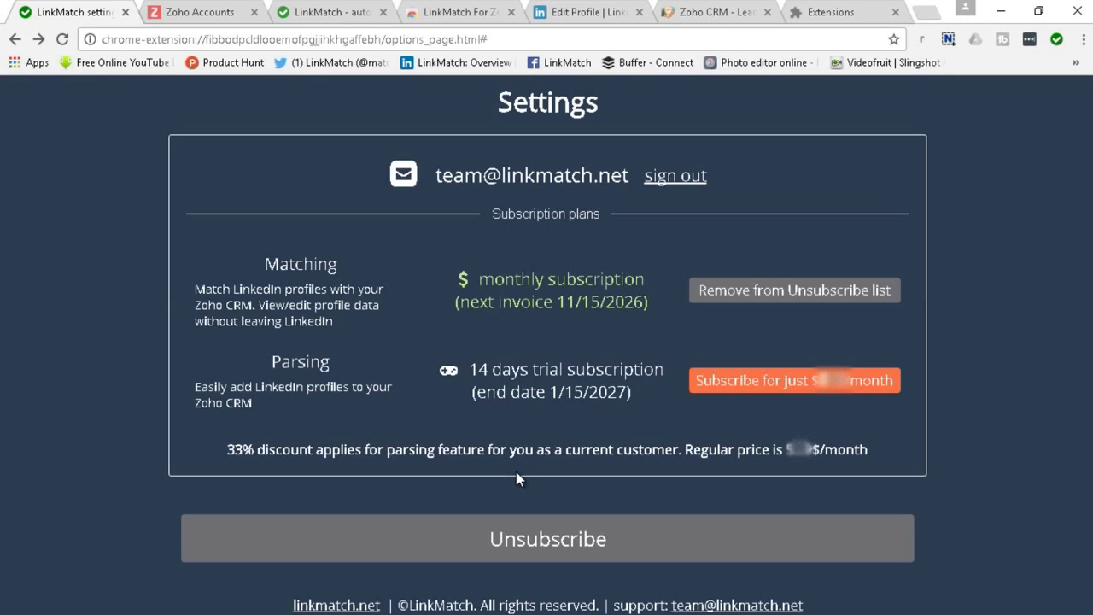
pyautogui.click(779, 290)
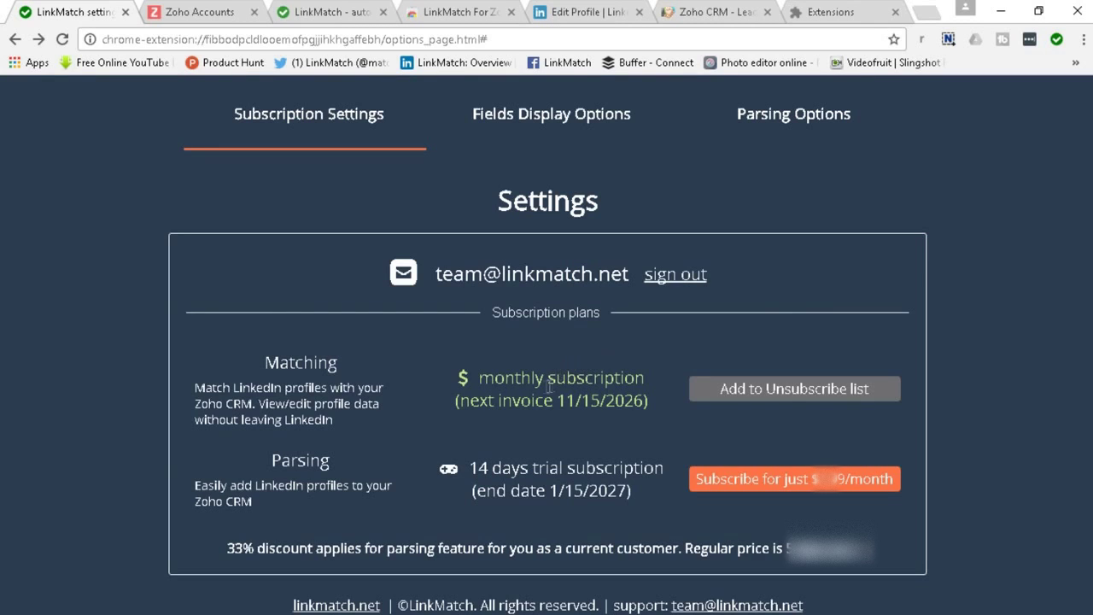
# Step: Add the Parsing subscription to the purchase list and proceed to the secure checkout
pyautogui.click(771, 480)
pyautogui.scroll(-2, 911, 384)
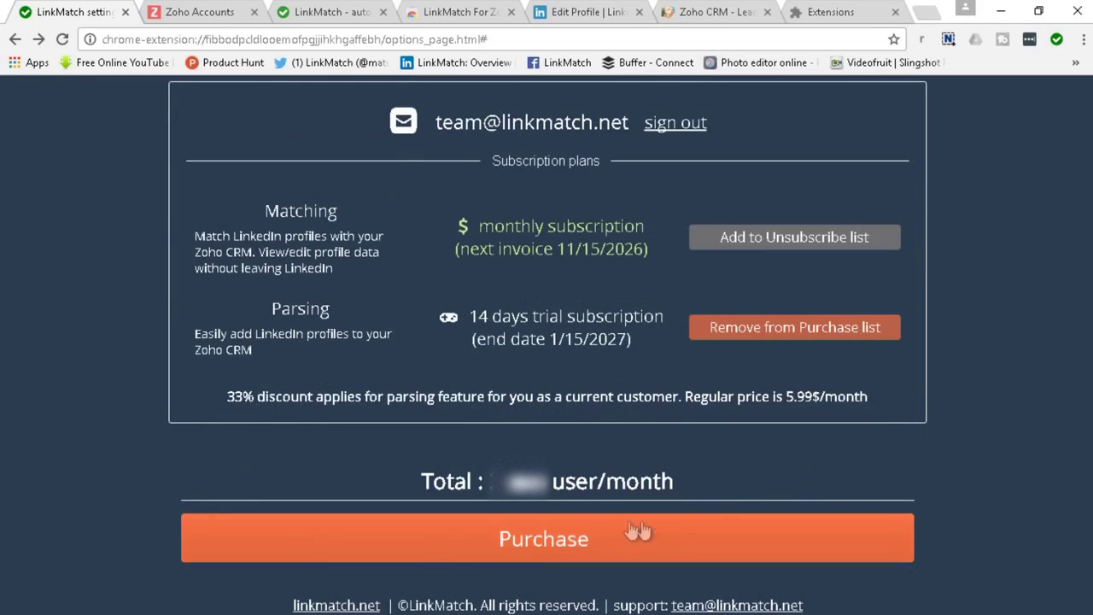
pyautogui.click(542, 543)
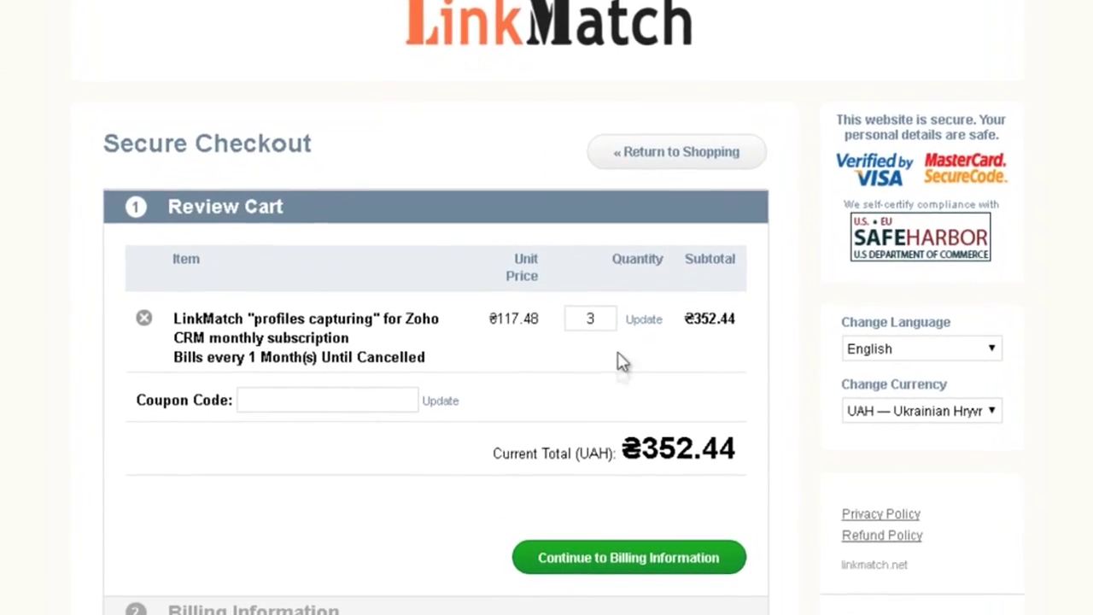
# Step: Set the quantity of the LinkMatch profiles capturing monthly subscription to 1 and update the cart
pyautogui.doubleClick(585, 319)
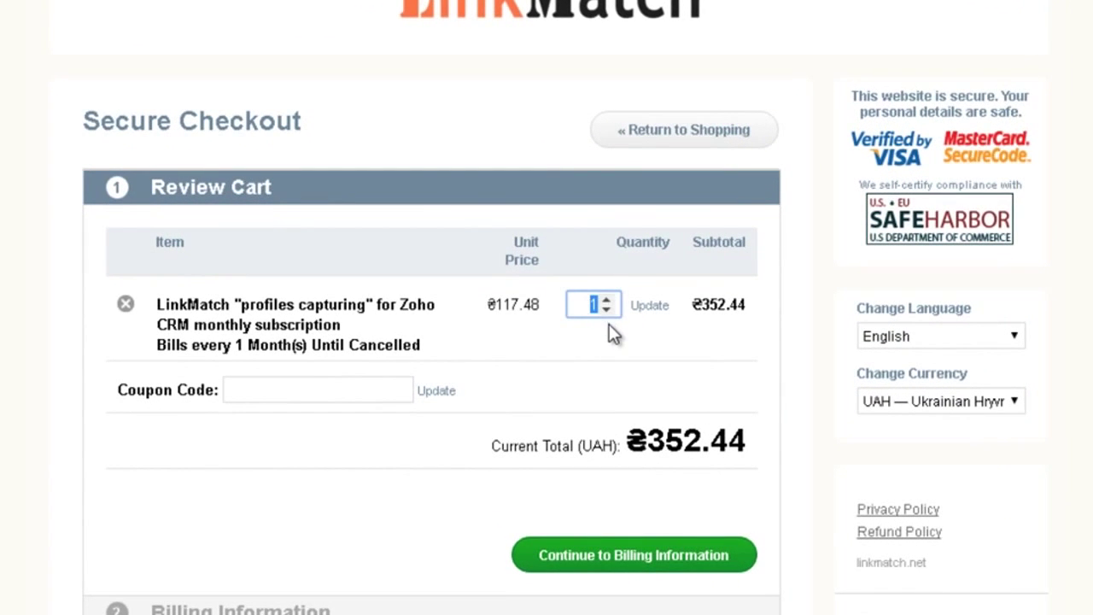
pyautogui.click(653, 309)
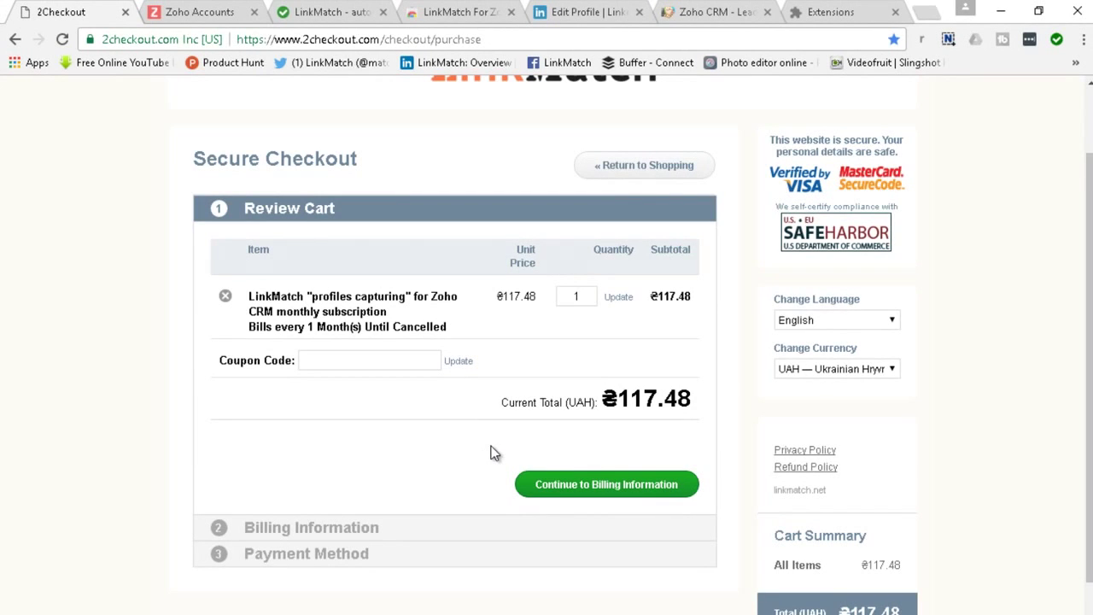
pyautogui.scroll(1, 492, 453)
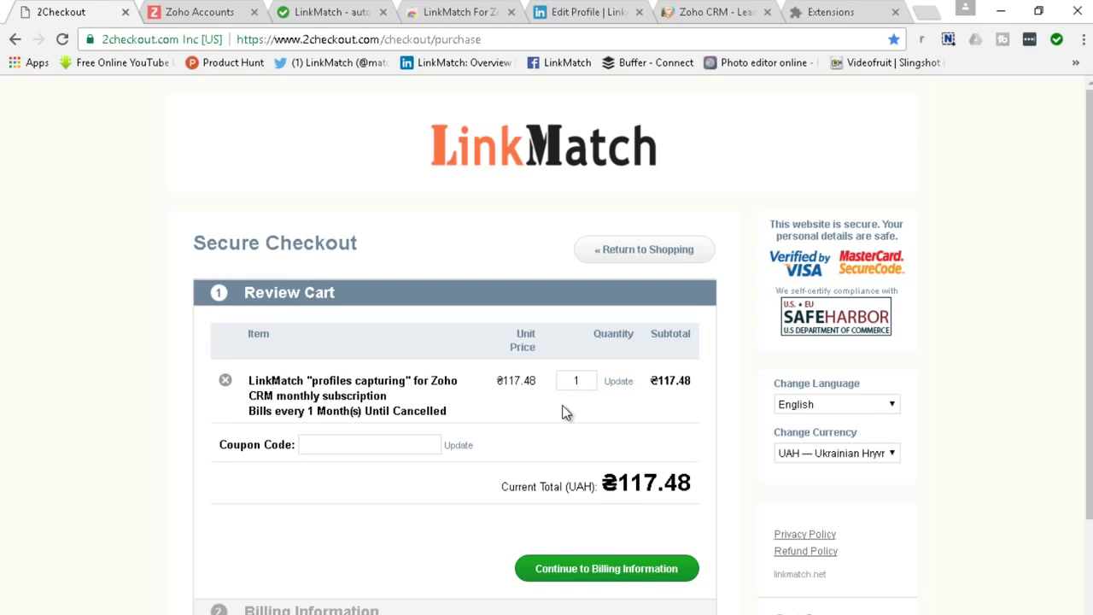
# Step: Change the subscription quantity to 4 and continue to the billing information
pyautogui.doubleClick(579, 381)
pyautogui.write('4')
pyautogui.click(647, 570)
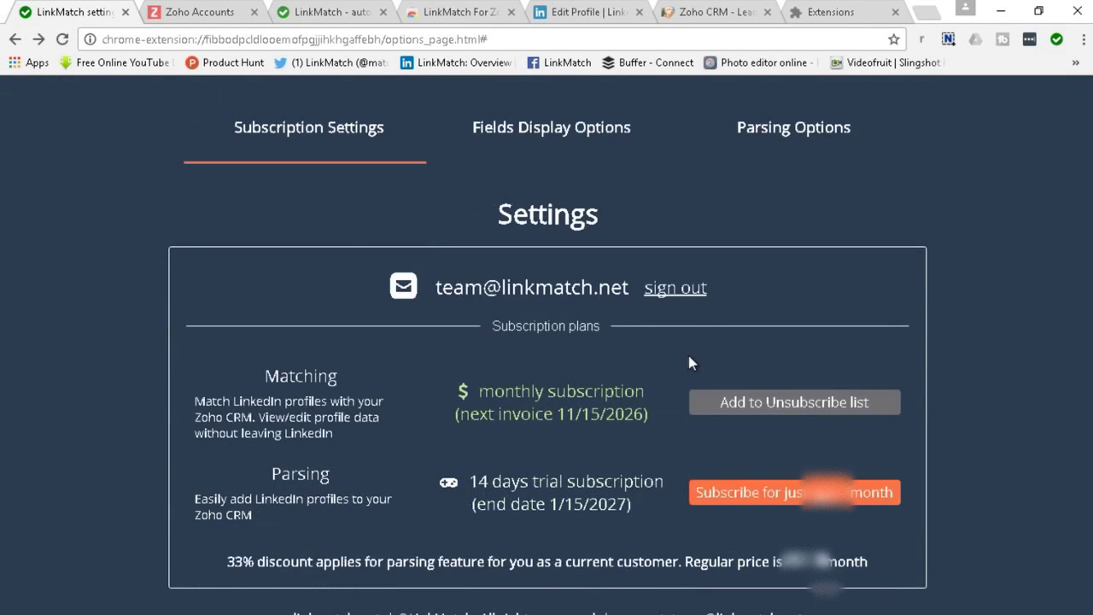
# Step: Switch from the LinkMatch settings to the open LinkedIn profile and reload the page
pyautogui.scroll(1, 478, 246)
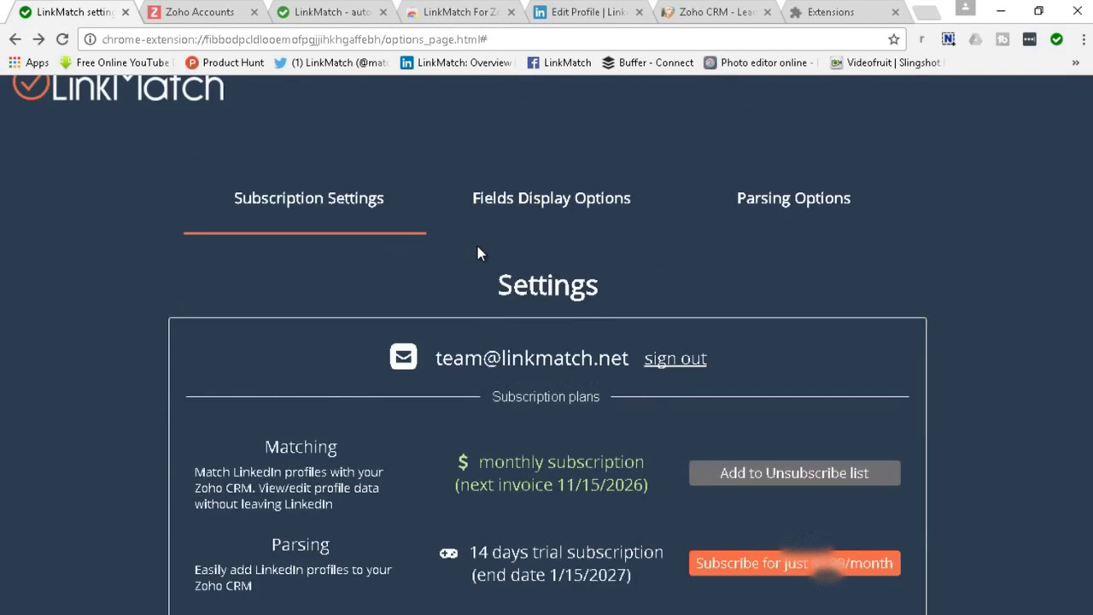
pyautogui.scroll(-1, 500, 265)
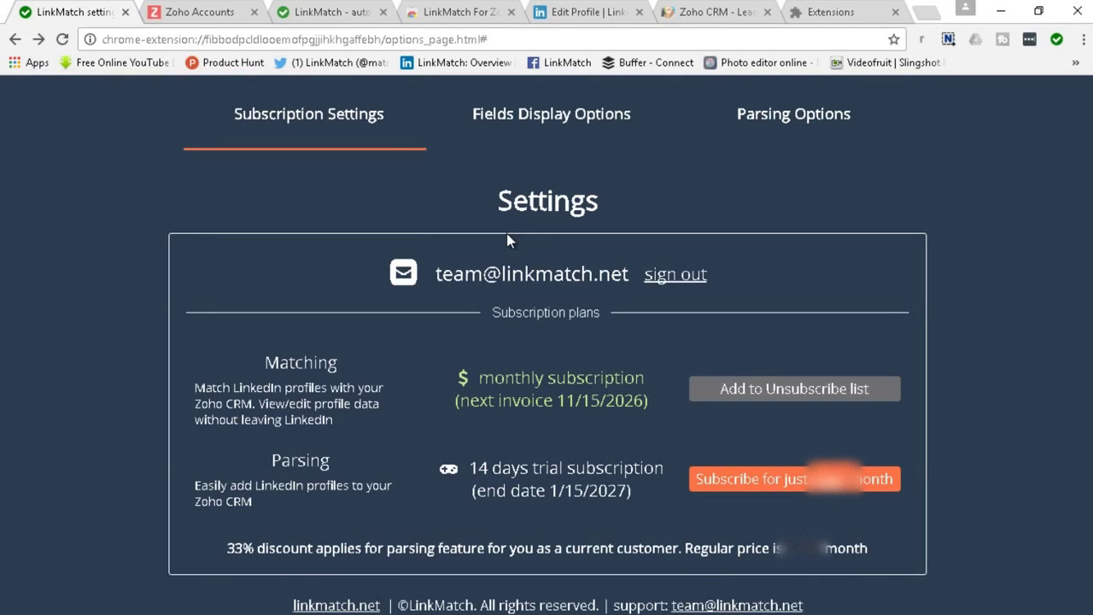
pyautogui.click(571, 17)
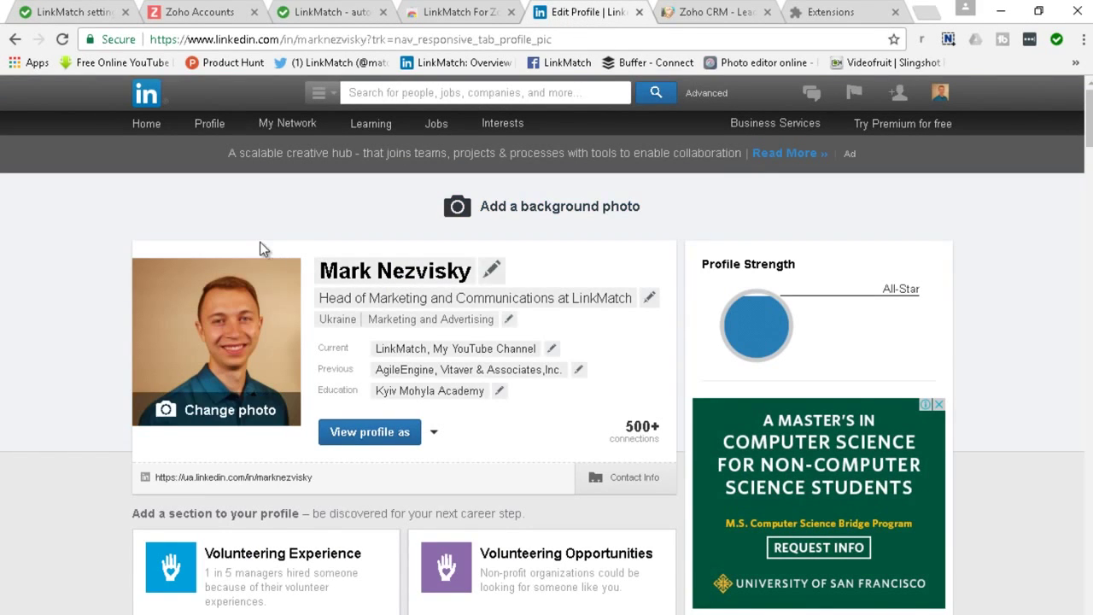
pyautogui.moveTo(261, 351)
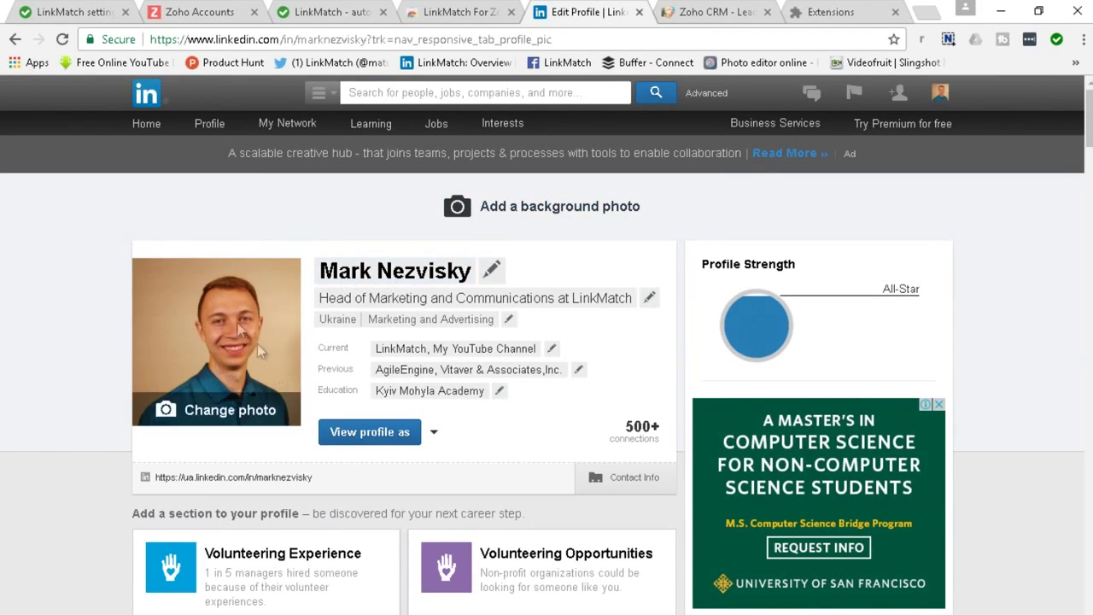
pyautogui.click(62, 39)
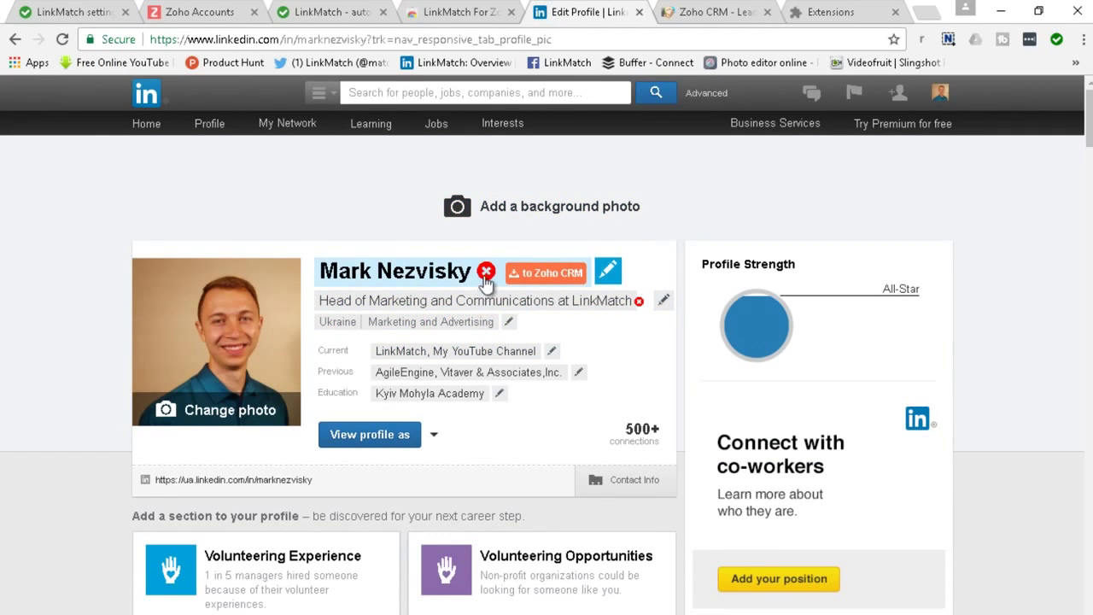
# Step: Start adding the LinkedIn profile to Zoho CRM and review the prefilled lead fields
pyautogui.moveTo(491, 279)
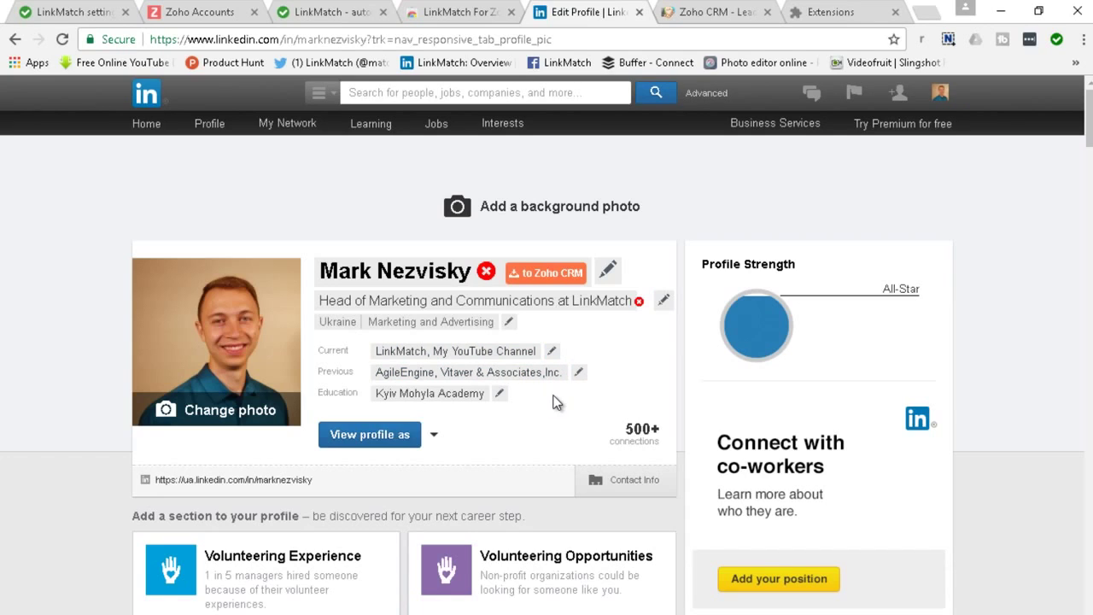
pyautogui.hotkey('ctrl', 'a')
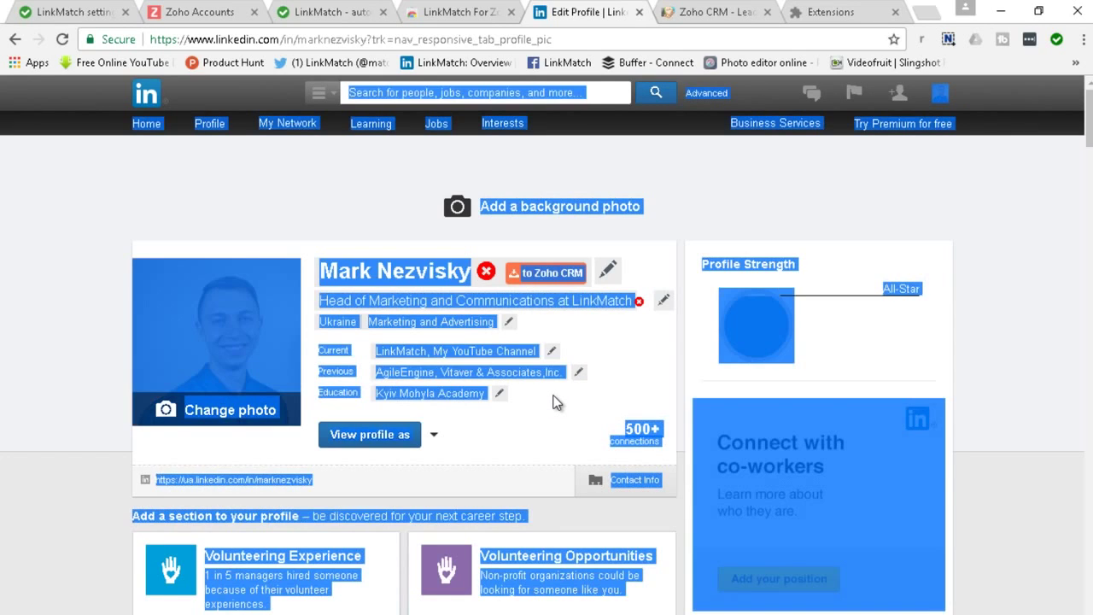
pyautogui.click(540, 275)
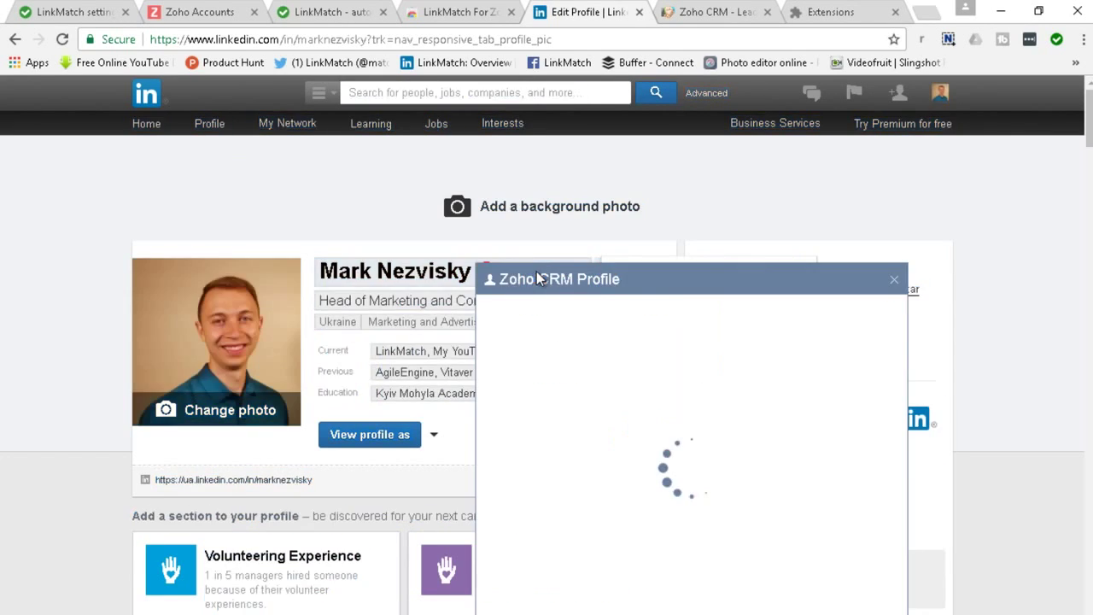
pyautogui.scroll(-1, 980, 270)
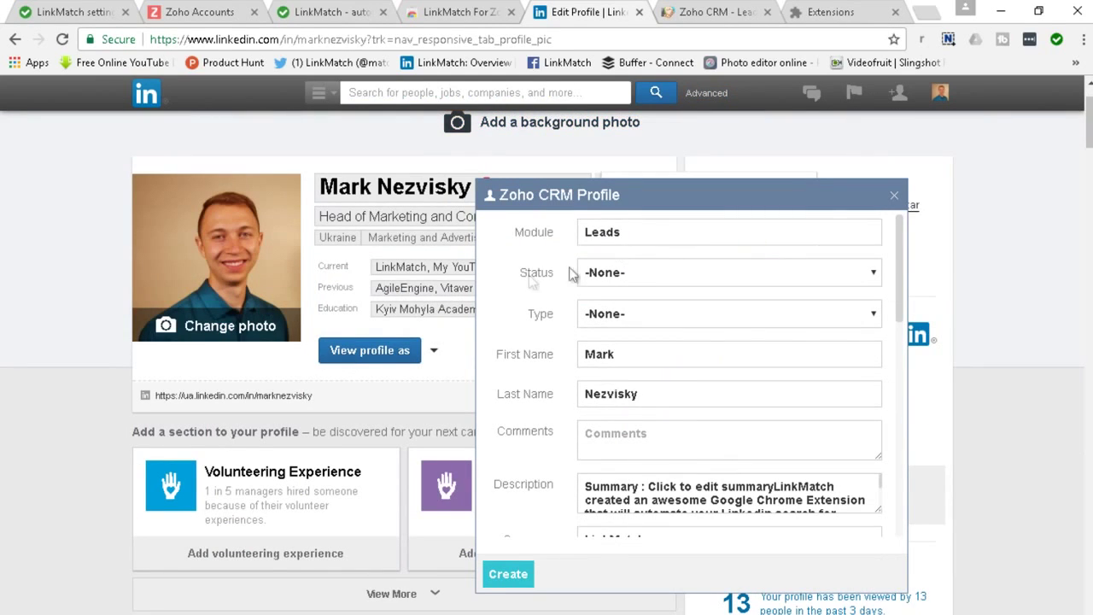
pyautogui.scroll(-3, 718, 272)
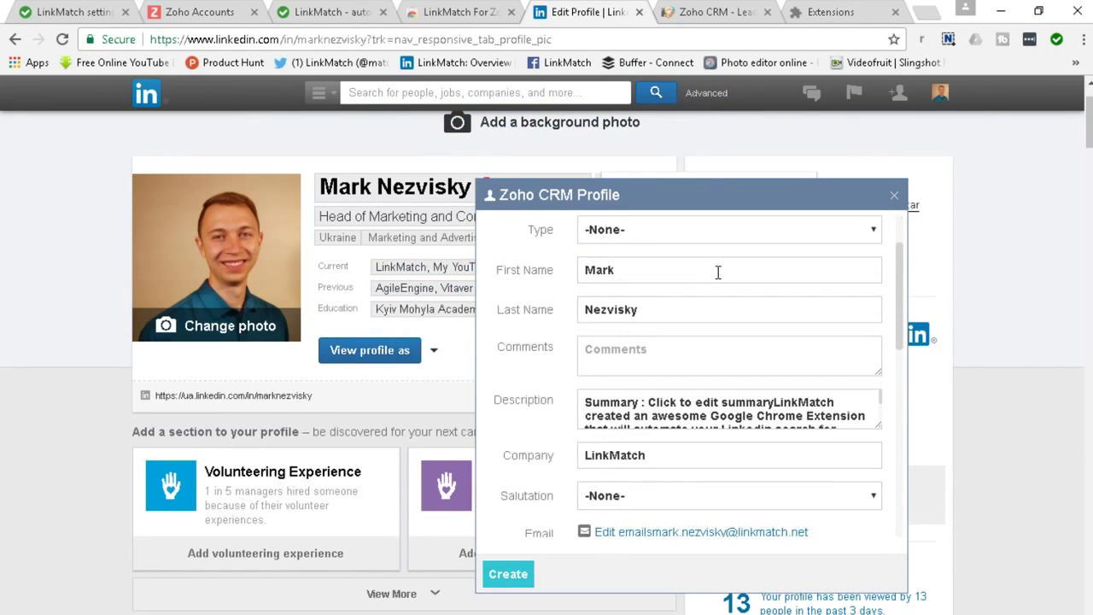
pyautogui.scroll(-1, 720, 275)
pyautogui.scroll(1, 725, 285)
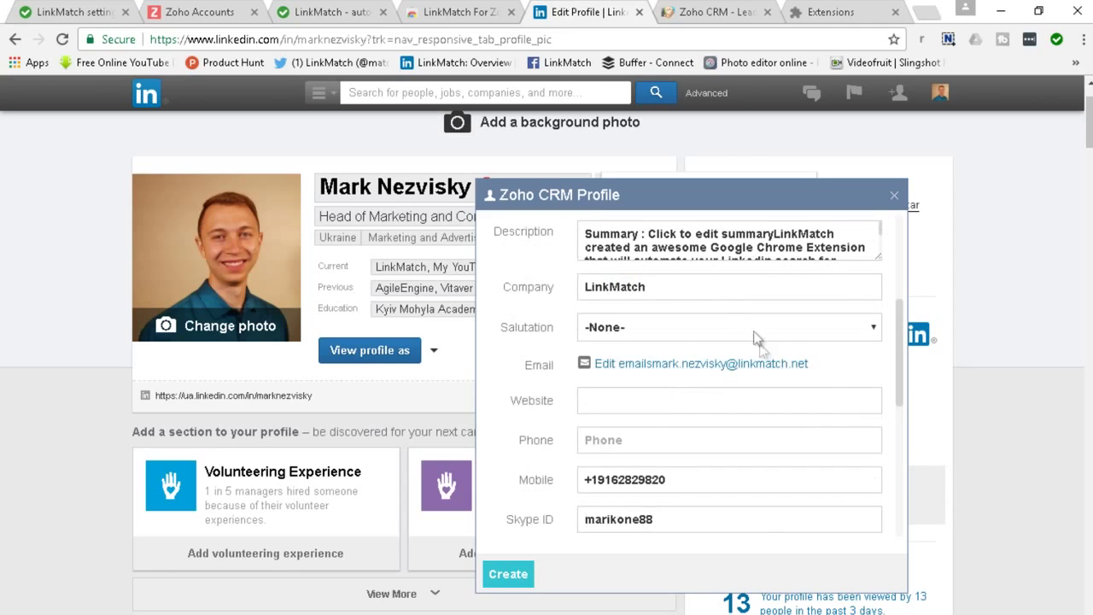
pyautogui.scroll(1, 700, 345)
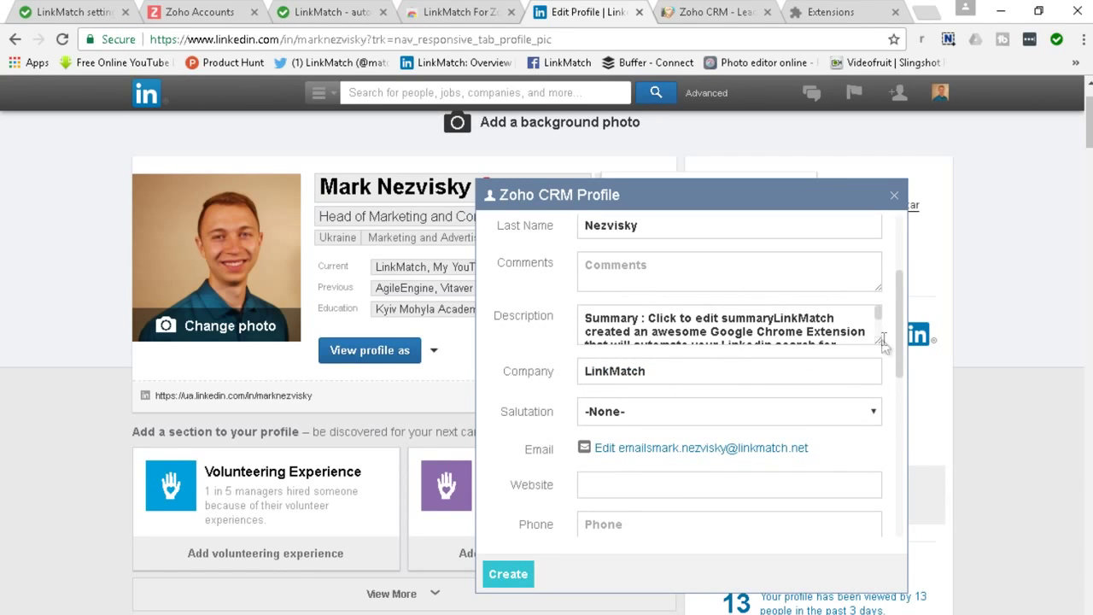
# Step: Enlarge the Description field to check its text and create the lead in Zoho CRM
pyautogui.moveTo(878, 347); pyautogui.dragTo(885, 448)
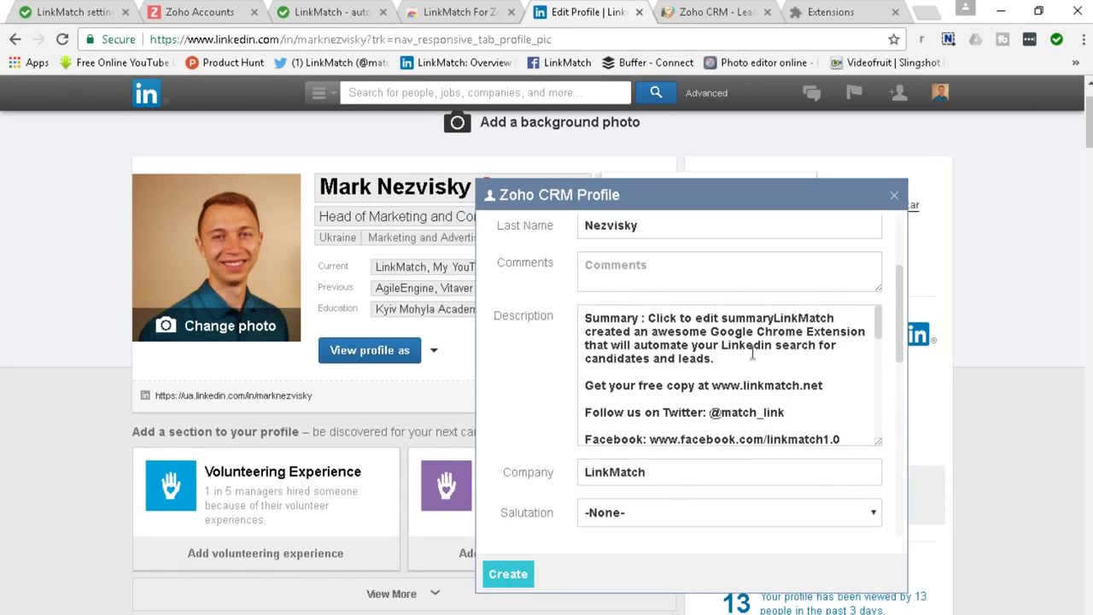
pyautogui.scroll(-3, 750, 350)
pyautogui.scroll(4, 750, 350)
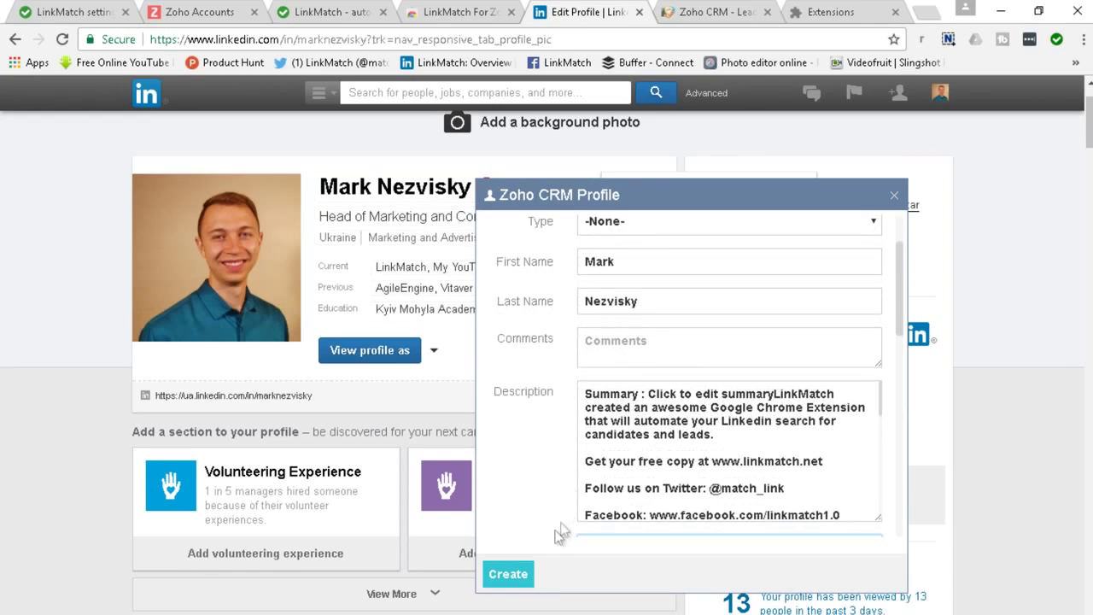
pyautogui.click(511, 577)
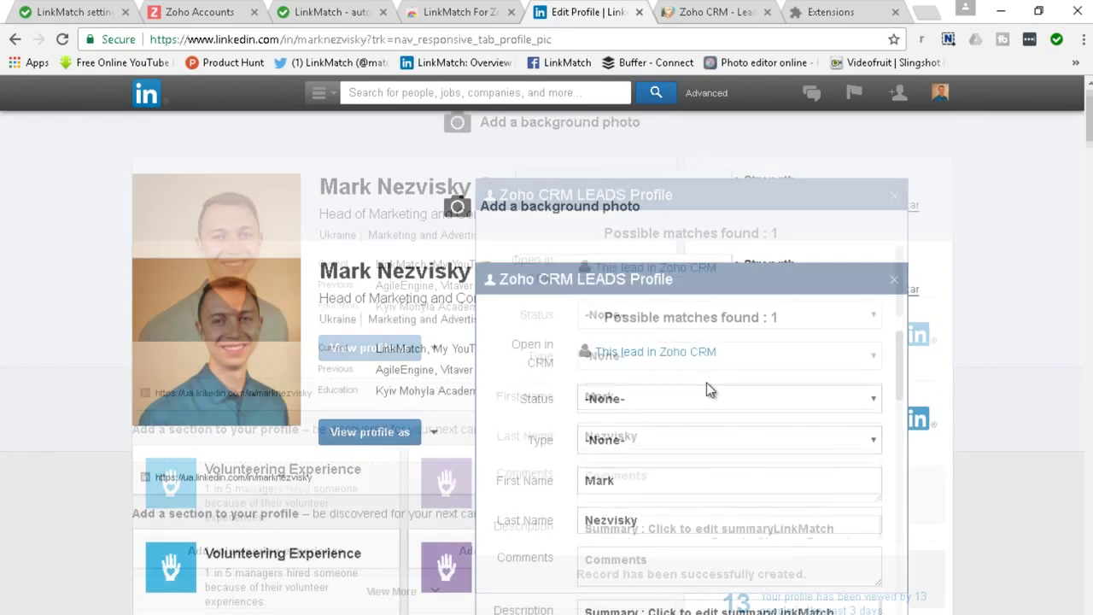
# Step: Open the created lead in Zoho CRM and look through its lead, address and description information
pyautogui.scroll(-1, 876, 302)
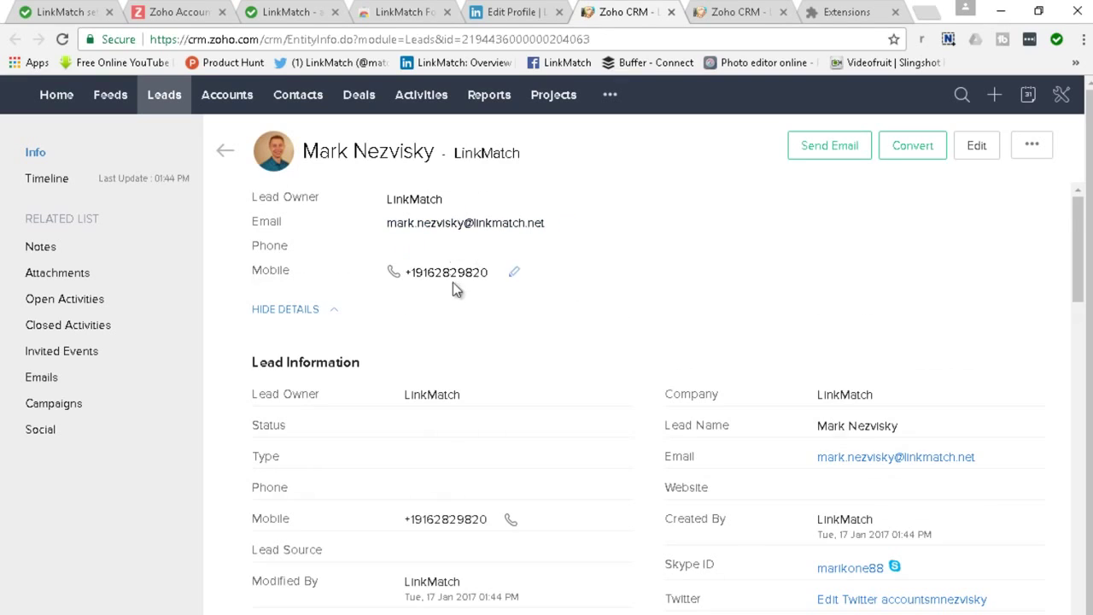
pyautogui.scroll(-2, 452, 282)
pyautogui.scroll(-1, 509, 287)
pyautogui.scroll(-1, 576, 383)
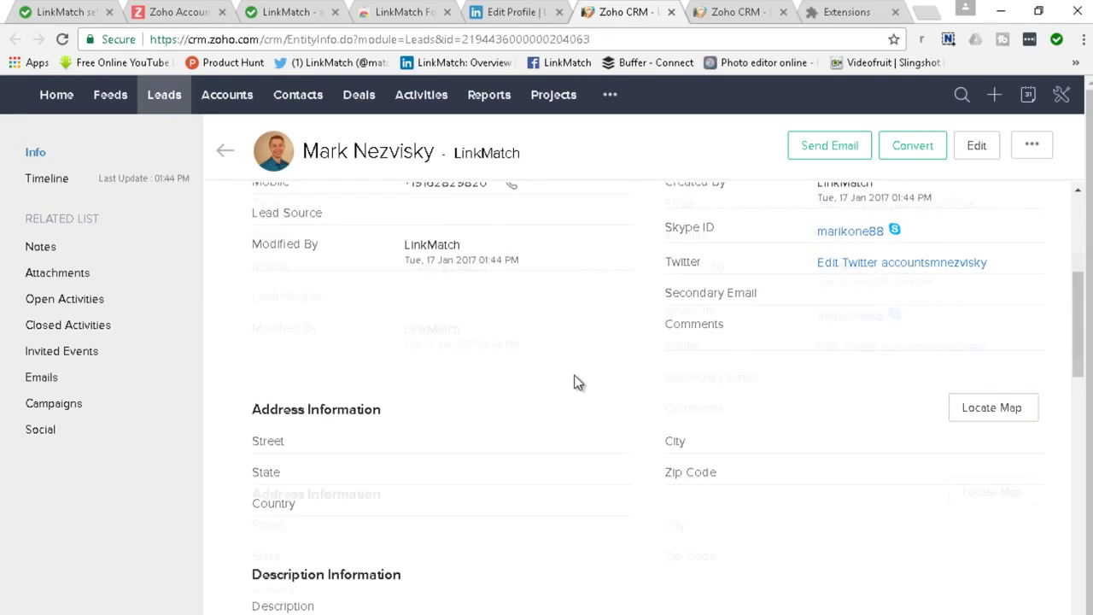
pyautogui.scroll(4, 593, 406)
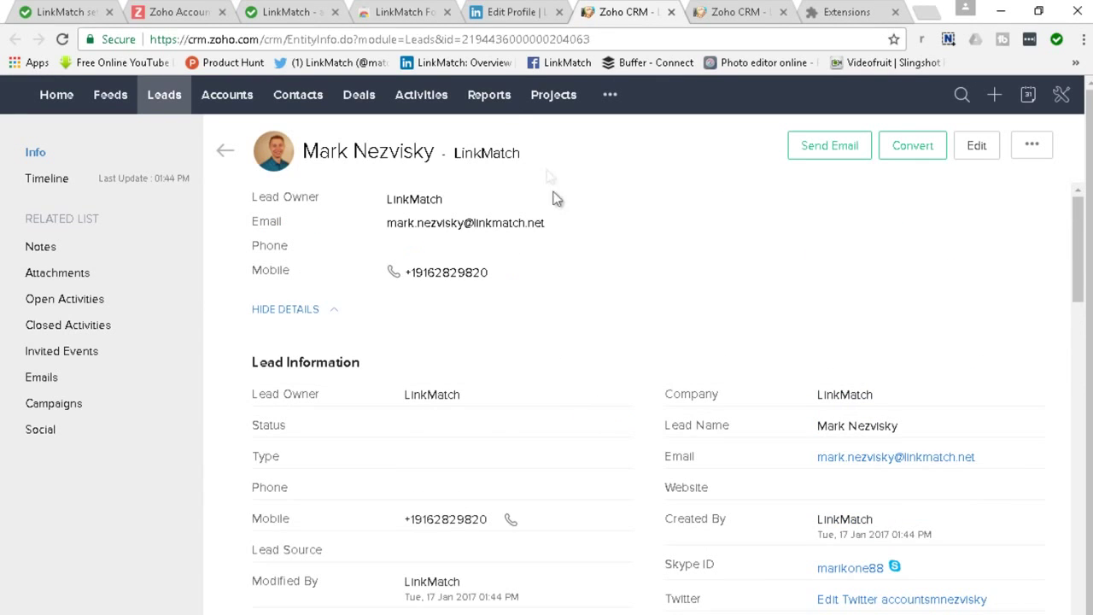
# Step: Return to the LinkMatch settings and review the Parsing Options that map LinkedIn profile fields to Leads fields
pyautogui.click(523, 13)
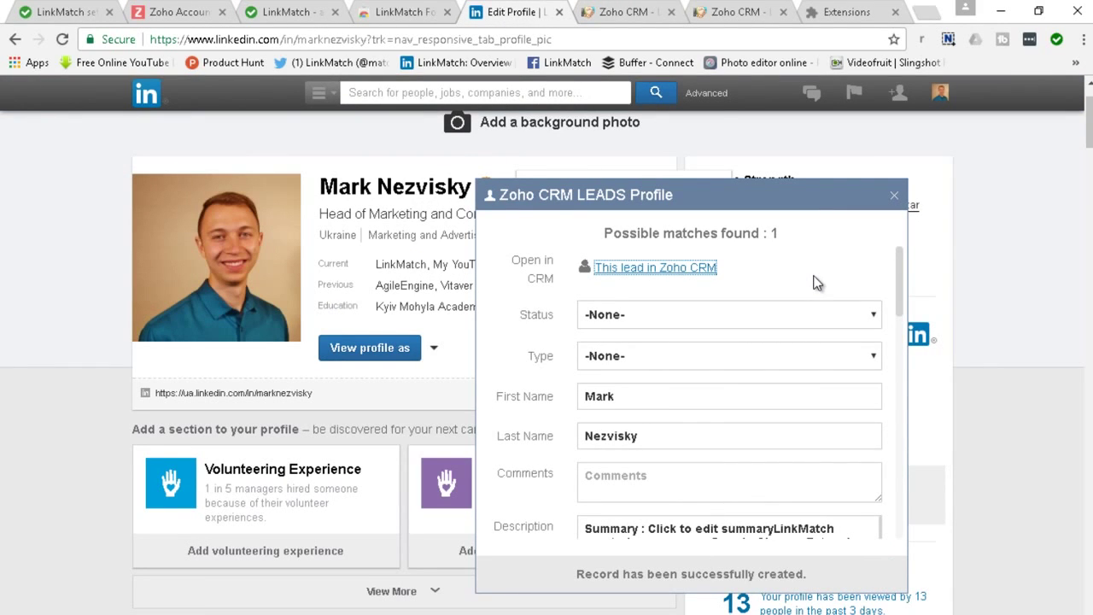
pyautogui.hotkey('ctrl', '1')
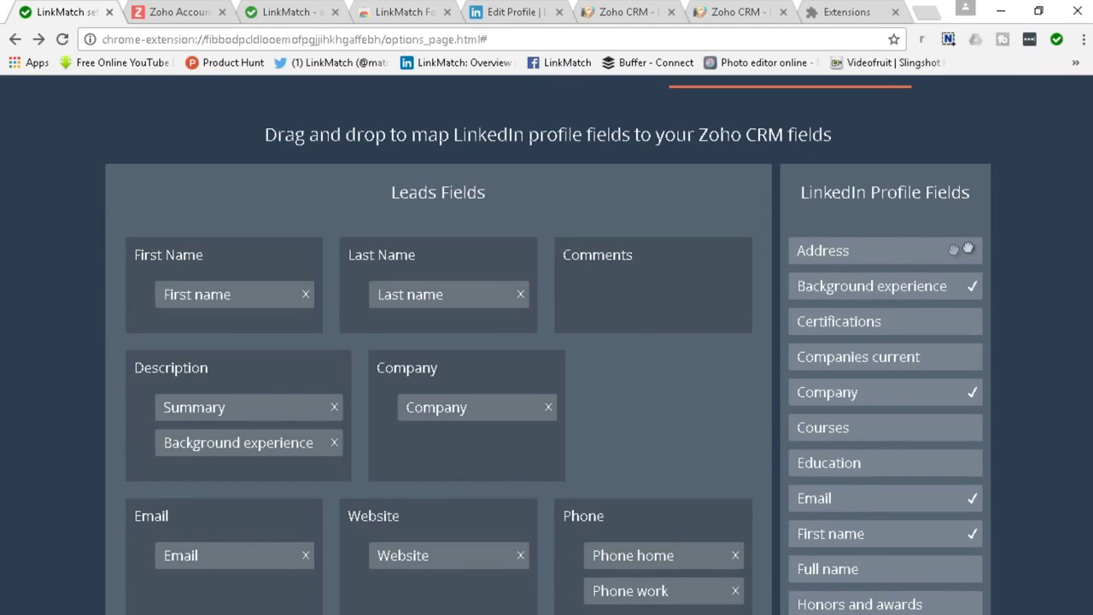
pyautogui.scroll(-1, 1007, 230)
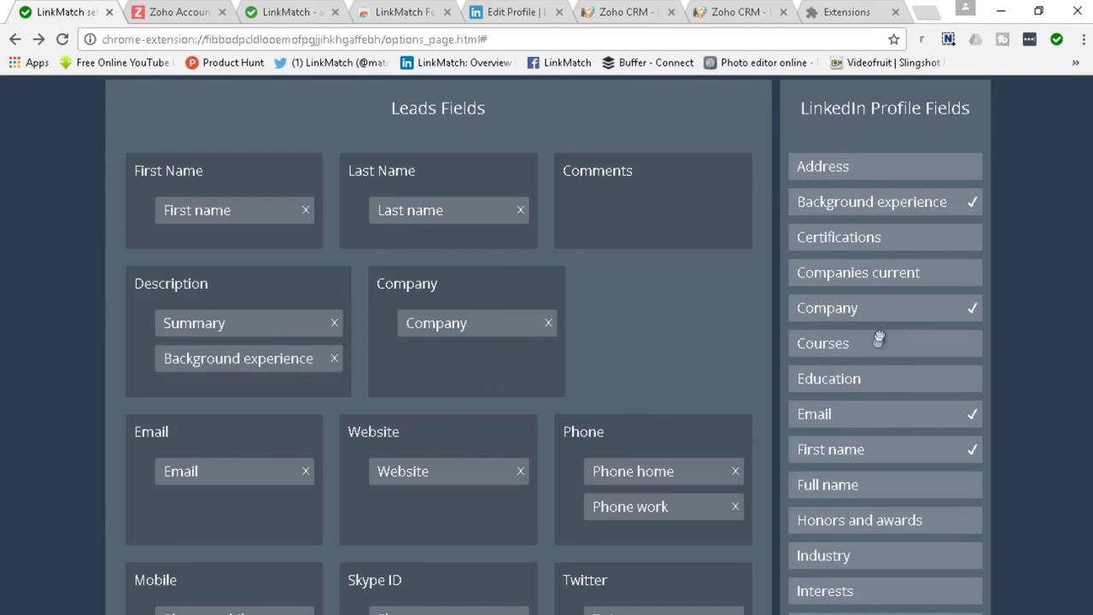
pyautogui.scroll(-3, 859, 356)
pyautogui.scroll(3, 860, 356)
# Step: Map the Courses profile field to Comments, move it to Company and remove that mapping again
pyautogui.moveTo(852, 350); pyautogui.dragTo(621, 209)
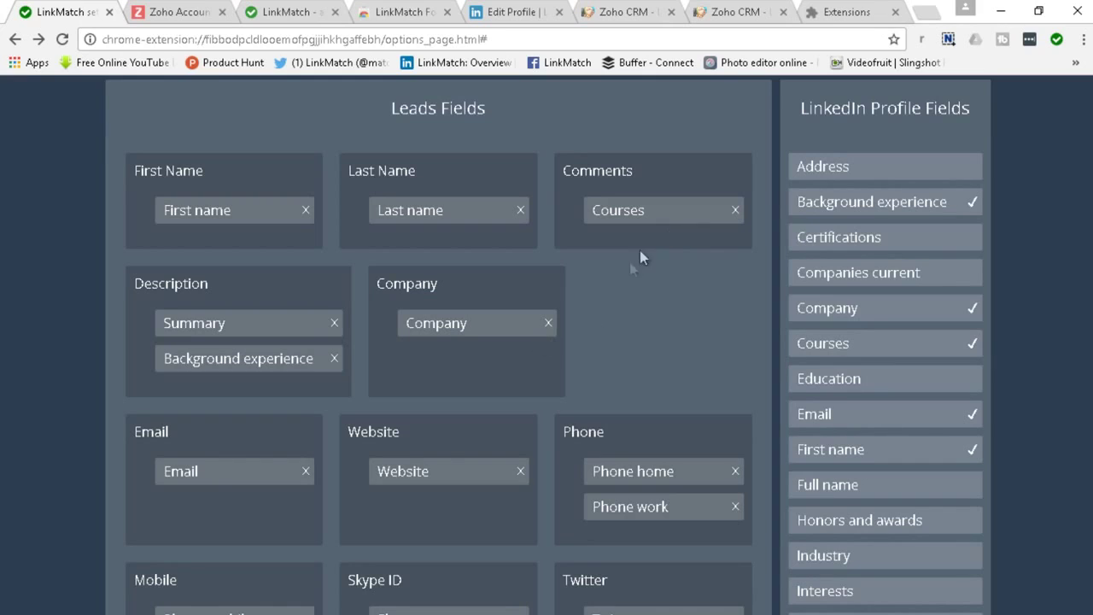
pyautogui.moveTo(664, 212); pyautogui.dragTo(461, 374)
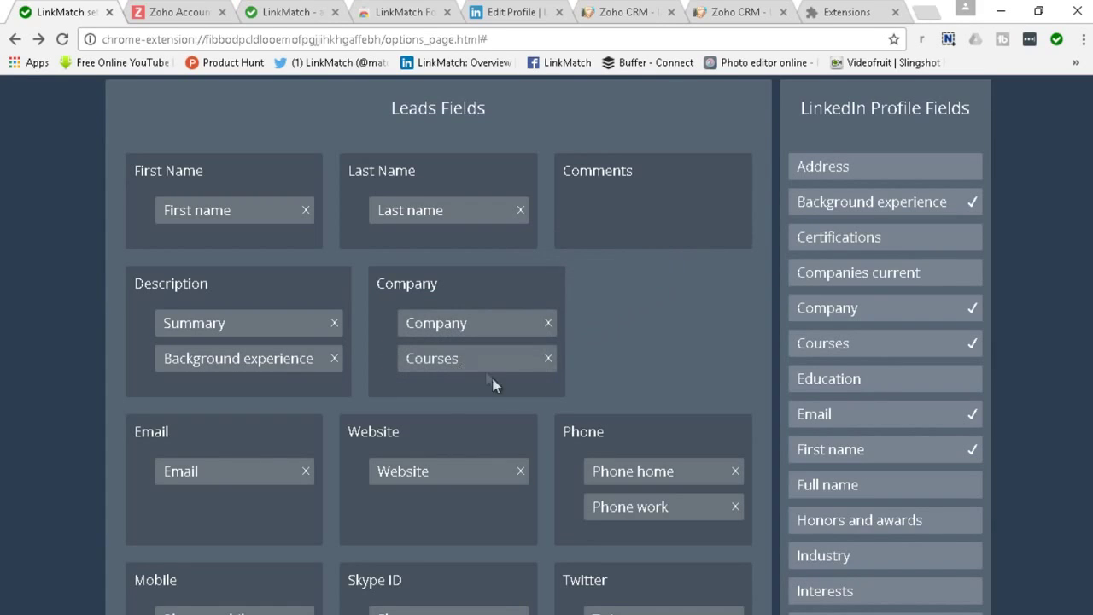
pyautogui.click(550, 363)
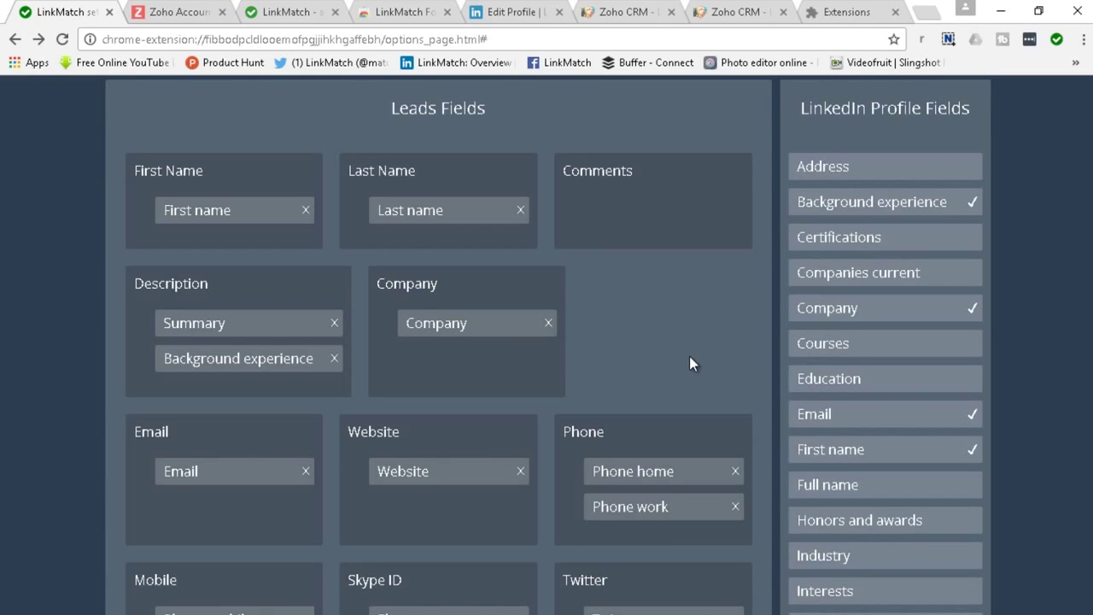
# Step: Examine the remaining Leads field mappings and the list of available LinkedIn profile fields
pyautogui.scroll(-5, 690, 361)
pyautogui.scroll(5, 674, 369)
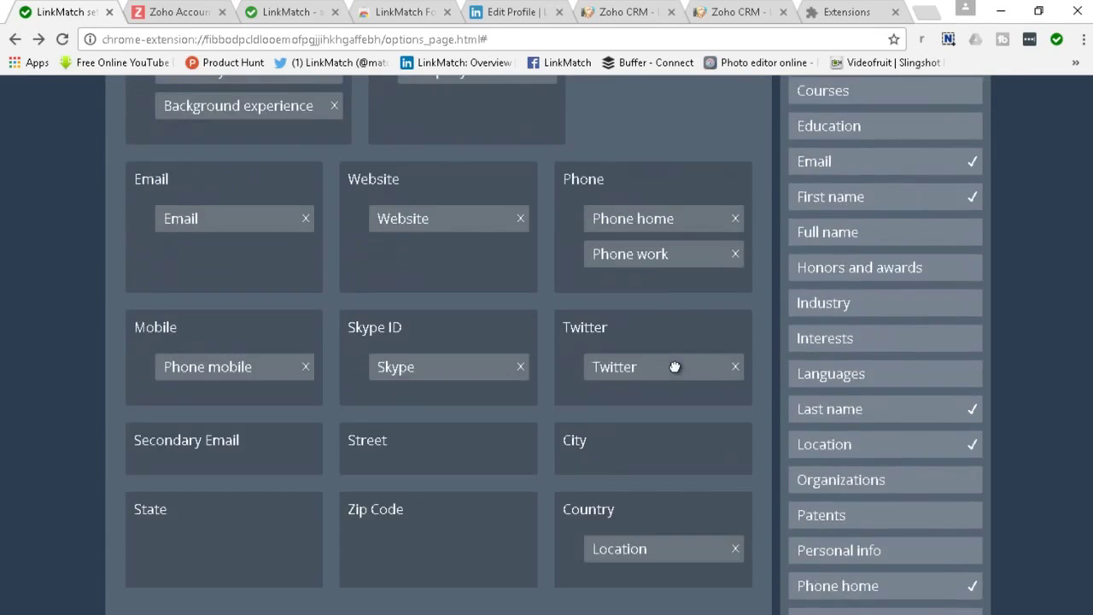
pyautogui.scroll(1, 674, 374)
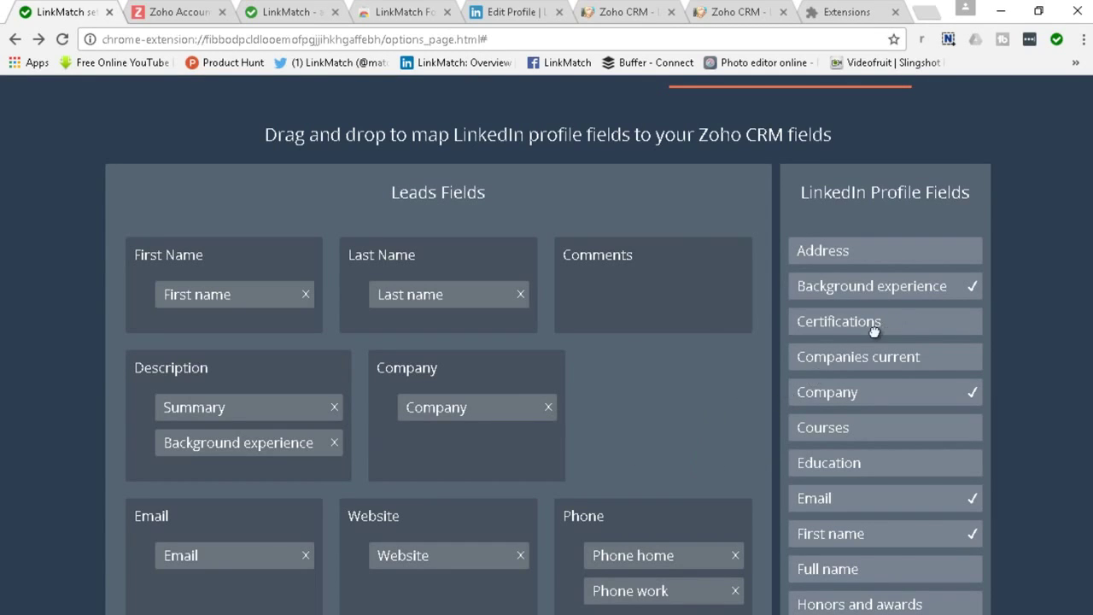
pyautogui.scroll(-4, 895, 314)
pyautogui.scroll(5, 888, 458)
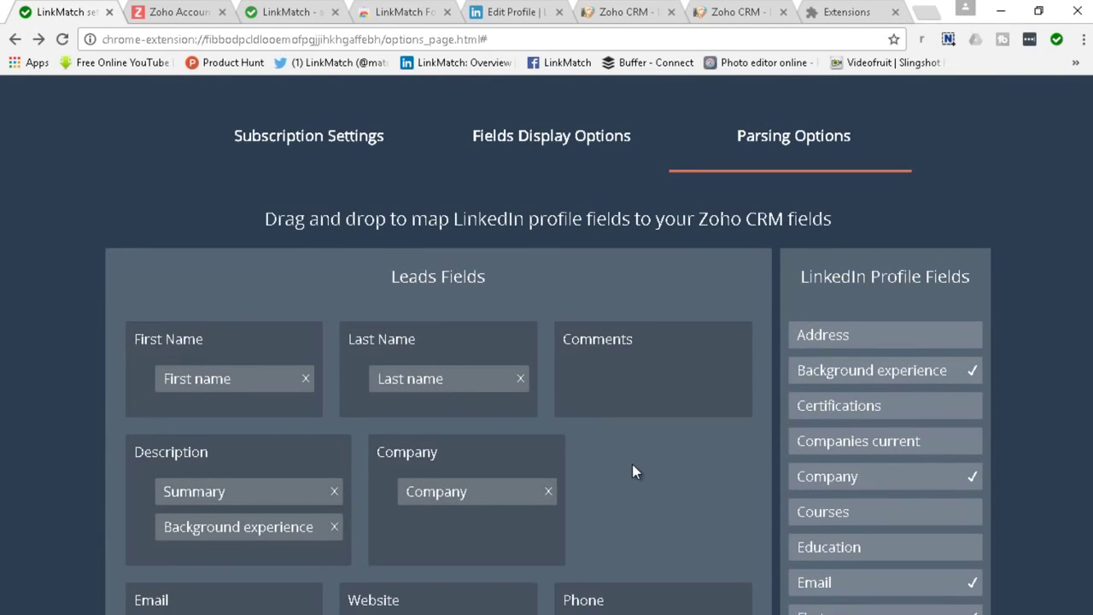
# Step: Switch to the Zoho CRM home page and open the list of modules in the Setup customization section
pyautogui.click(726, 14)
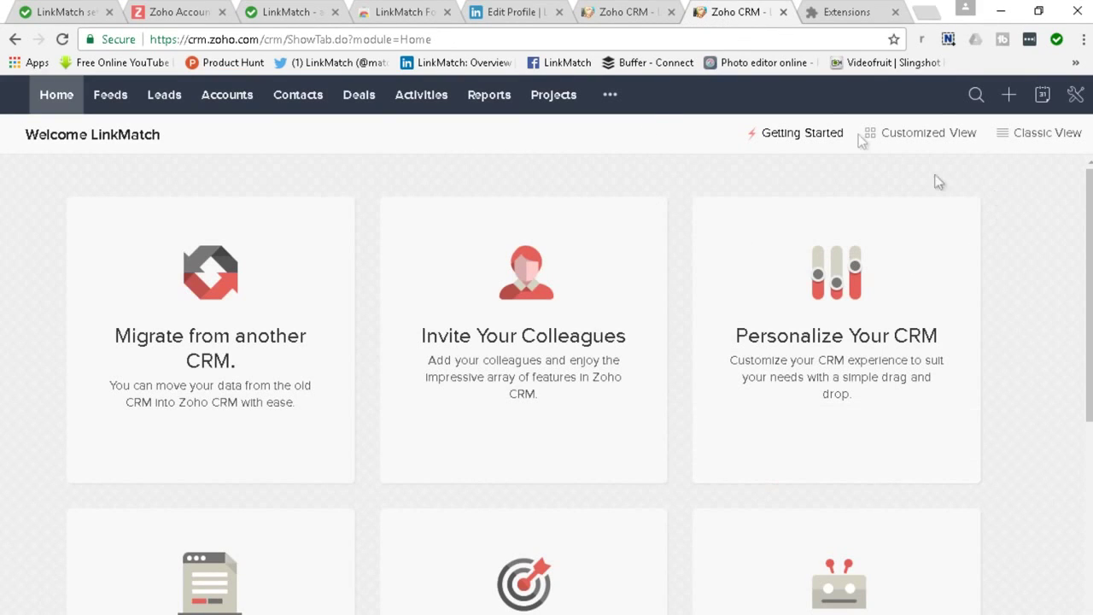
pyautogui.click(1076, 98)
pyautogui.click(909, 133)
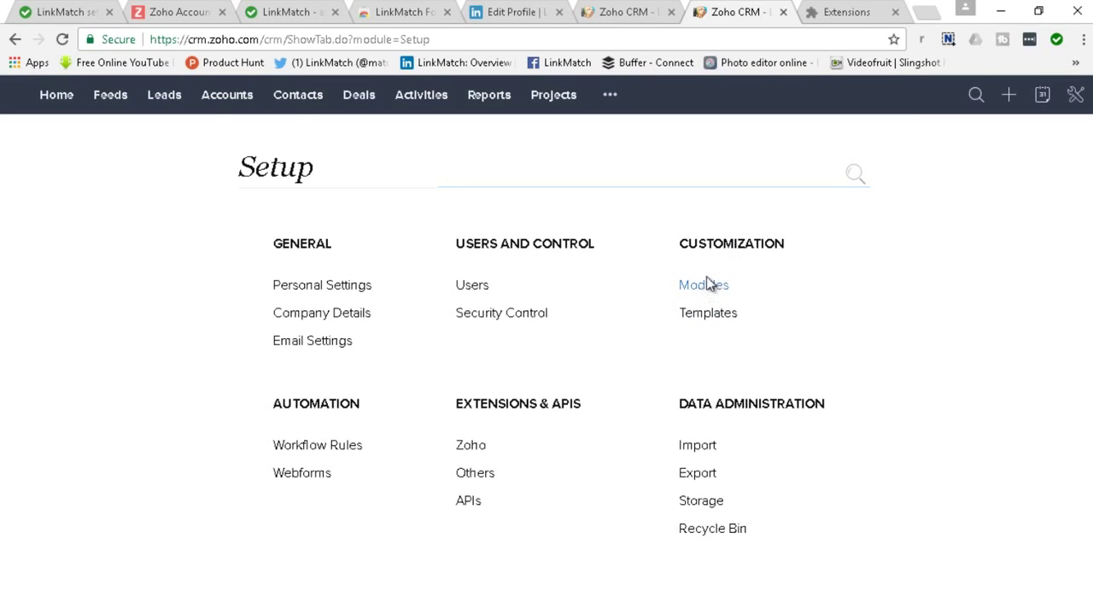
pyautogui.click(705, 286)
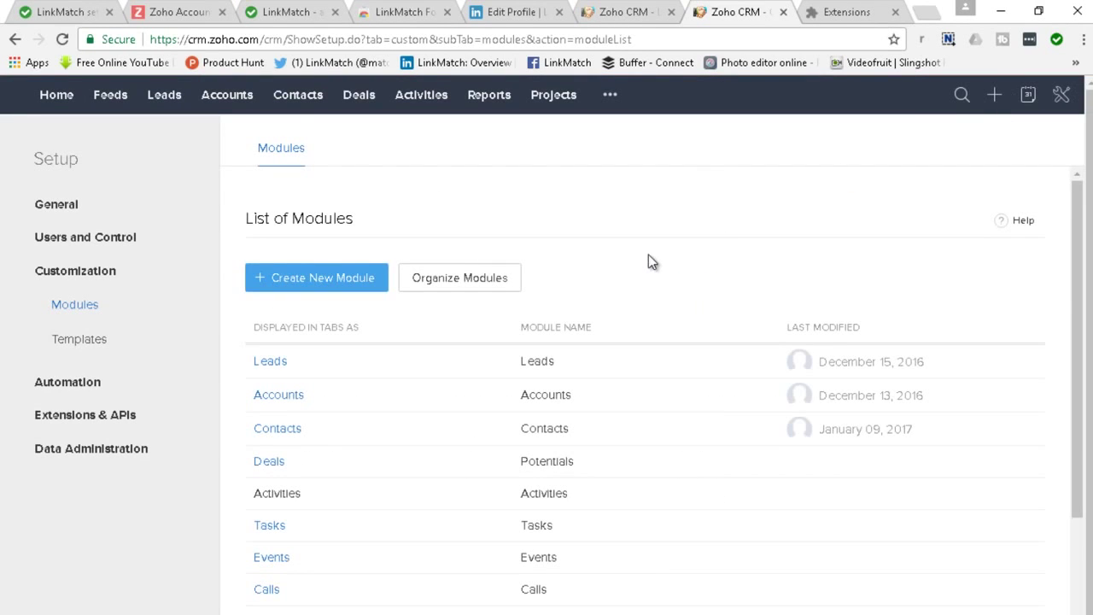
pyautogui.scroll(-2, 649, 259)
pyautogui.scroll(1, 446, 299)
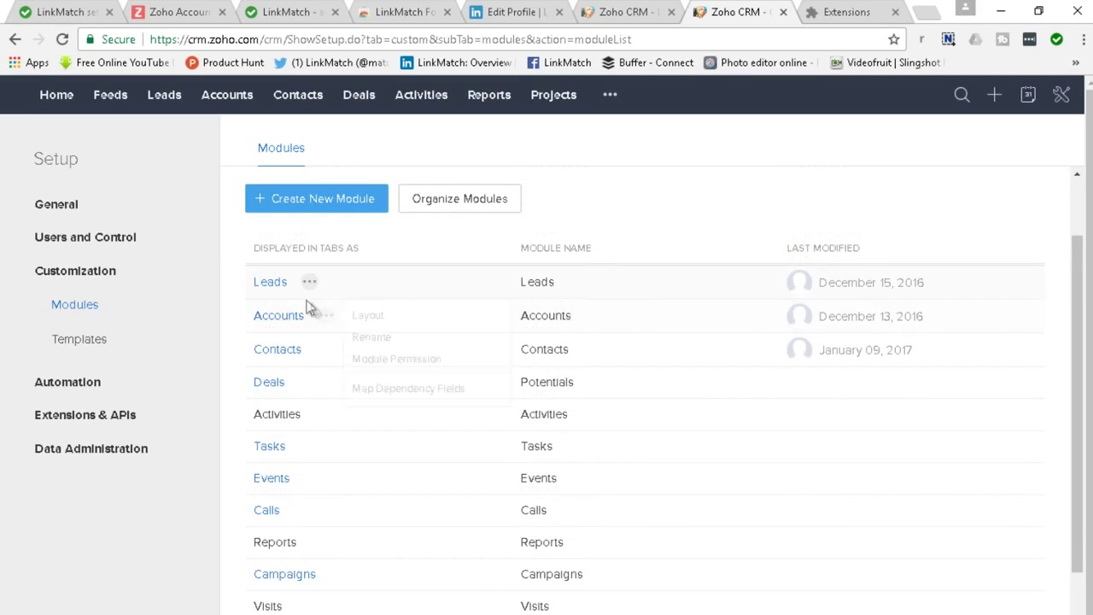
# Step: Open the Leads module layout in Zoho CRM and compare its fields with the Leads Fields in the LinkMatch settings
pyautogui.click(275, 285)
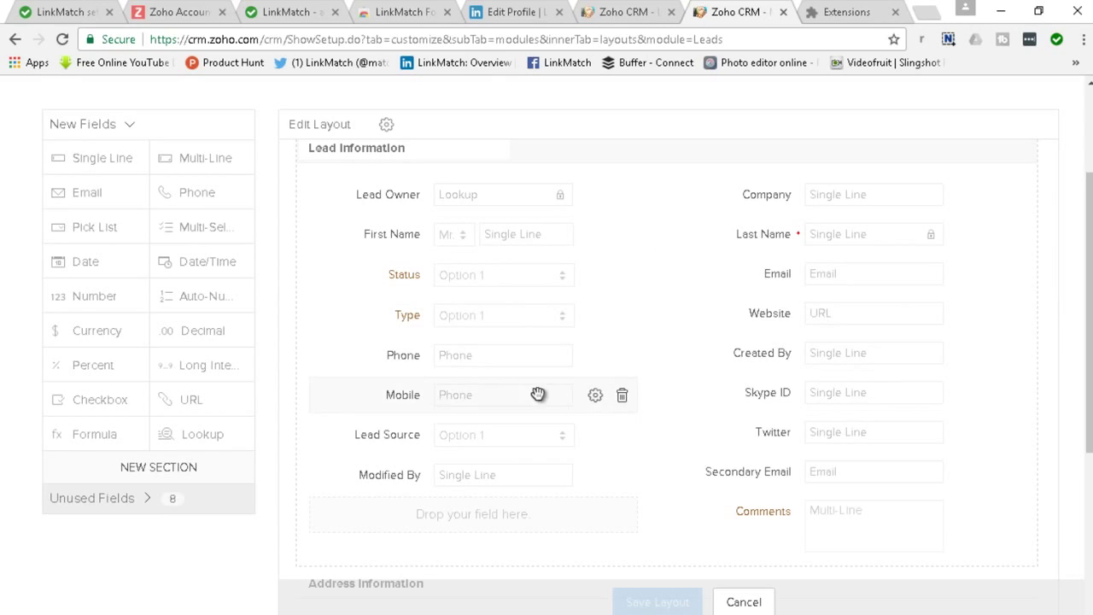
pyautogui.scroll(3, 581, 394)
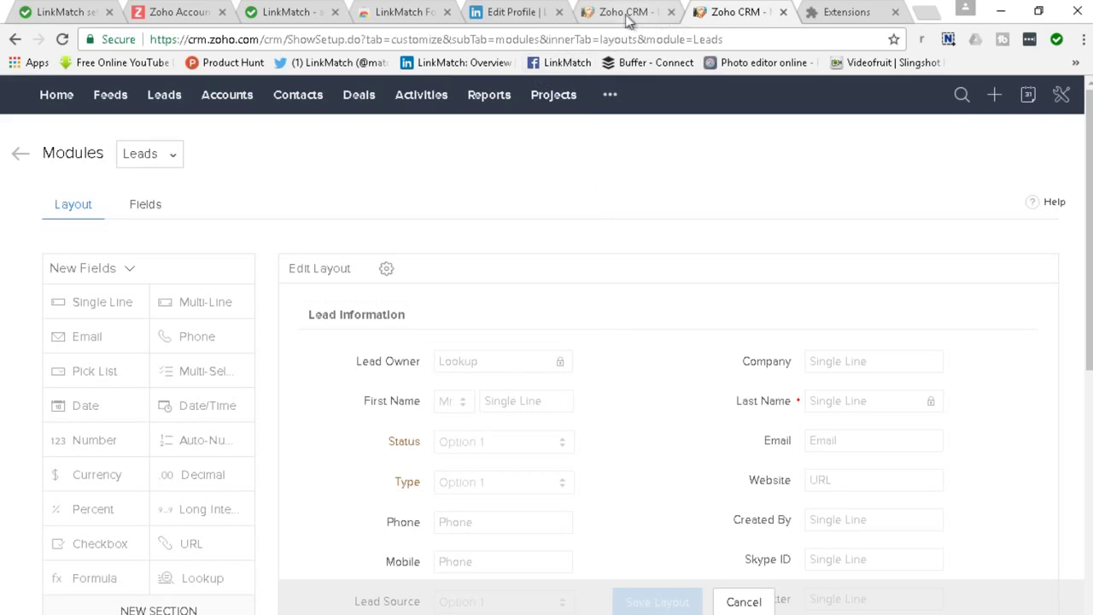
pyautogui.click(515, 14)
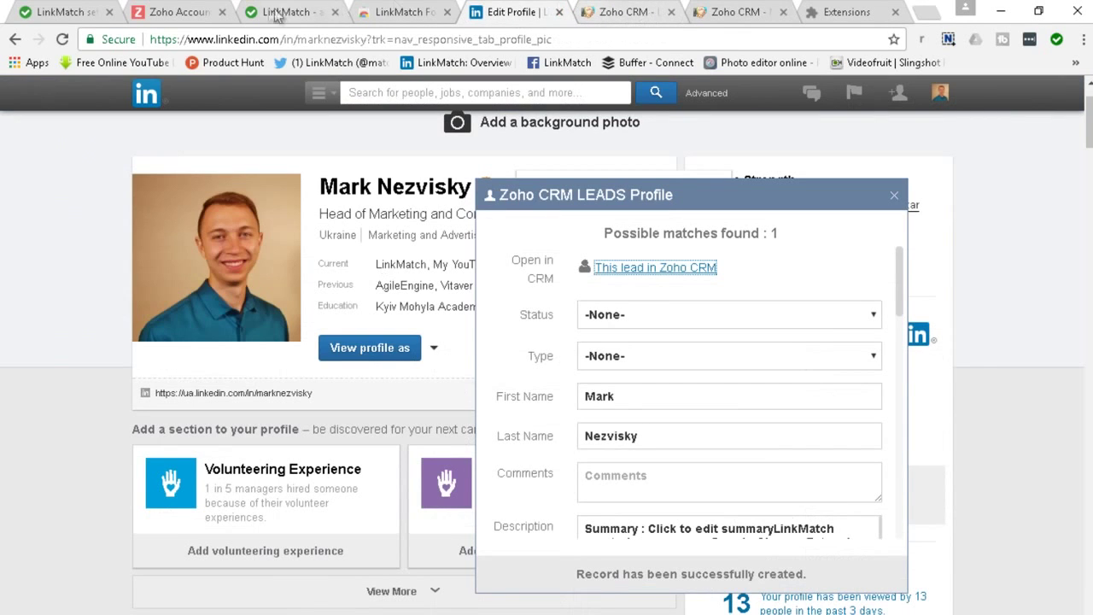
pyautogui.click(68, 10)
pyautogui.scroll(-2, 620, 334)
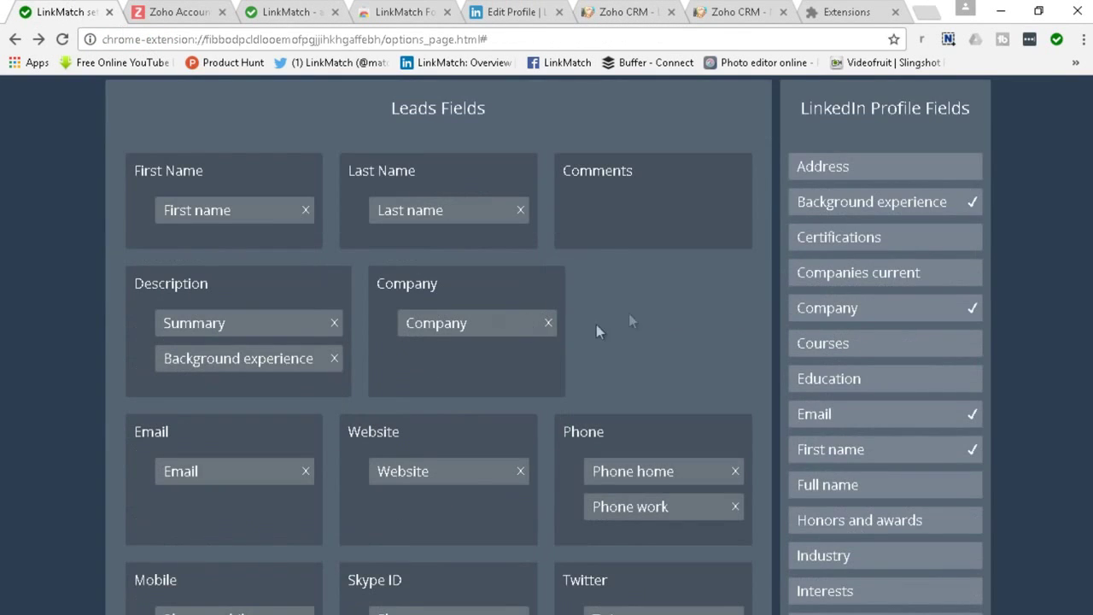
pyautogui.scroll(1, 538, 329)
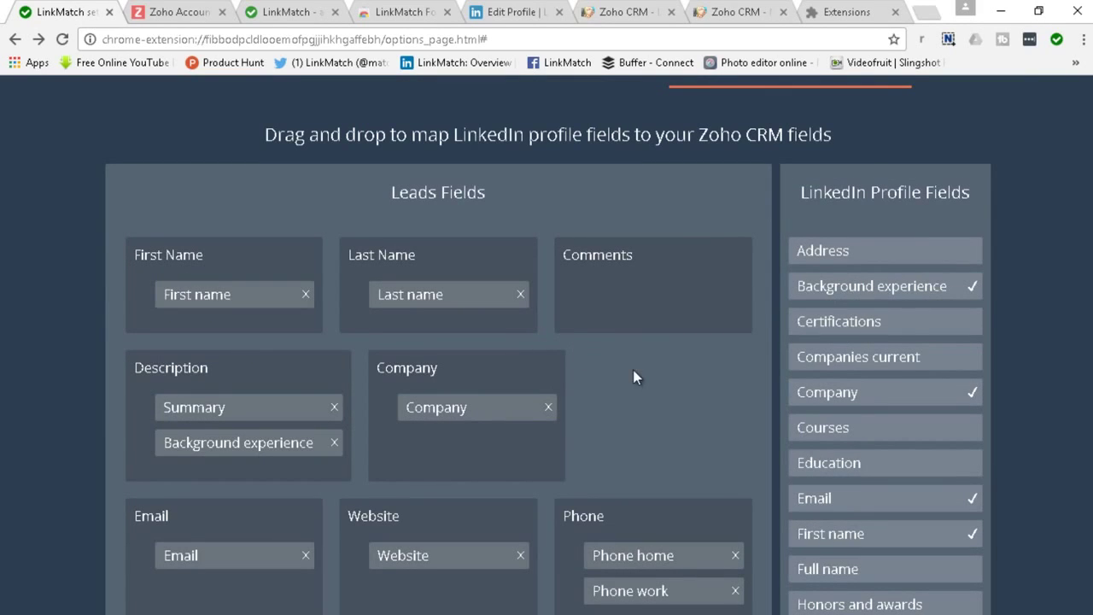
# Step: View the lead pop-up on LinkedIn and review the Contacts, Accounts and Leads lists in LinkMatch's Fields Display Options
pyautogui.click(509, 12)
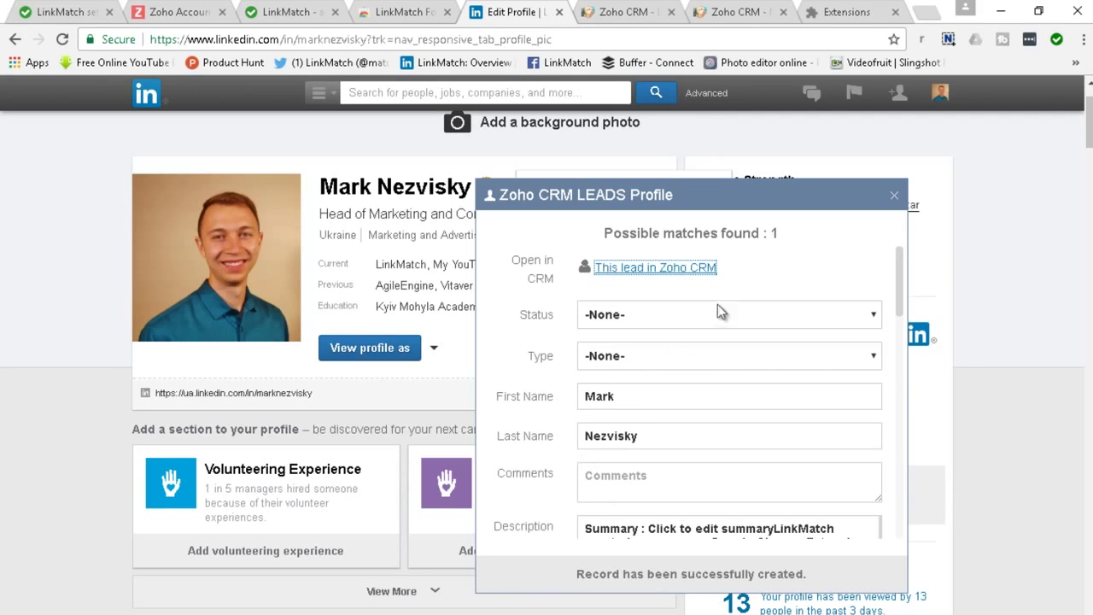
pyautogui.click(288, 14)
pyautogui.click(67, 12)
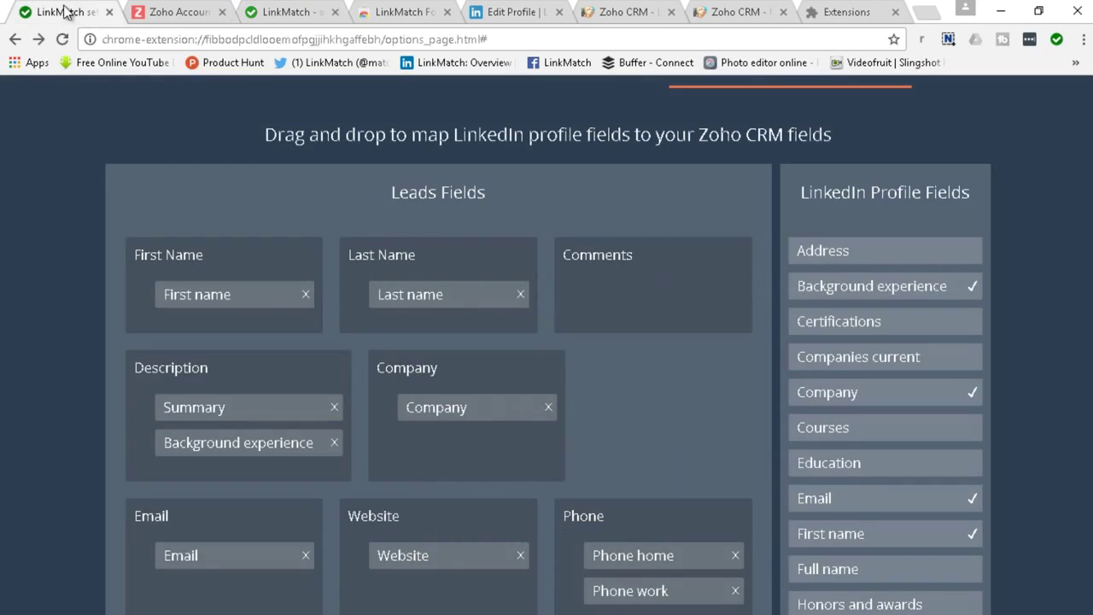
pyautogui.scroll(2, 684, 281)
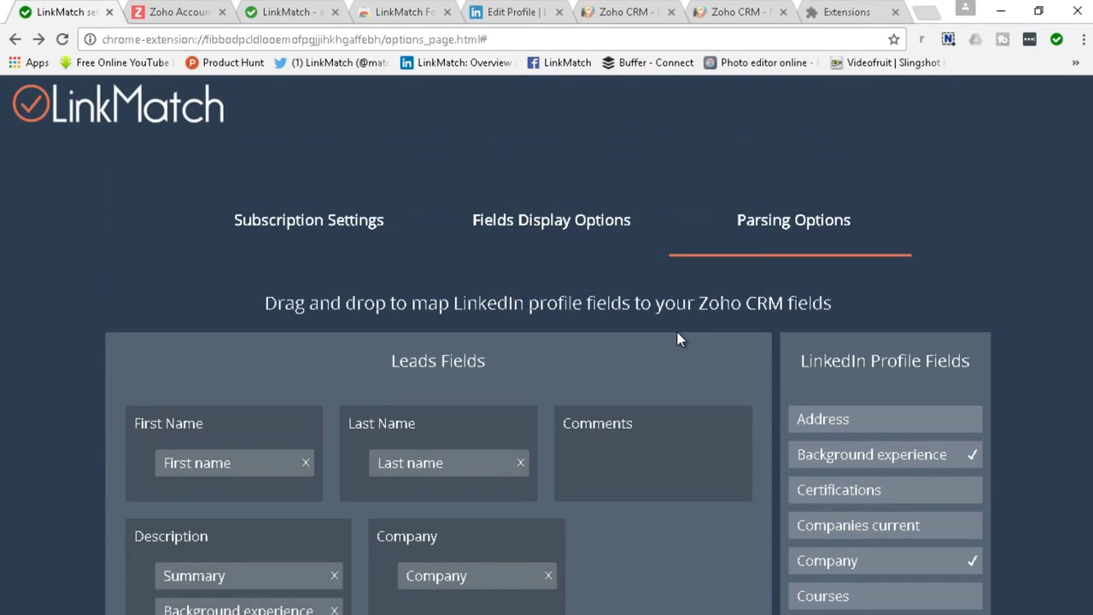
pyautogui.click(576, 231)
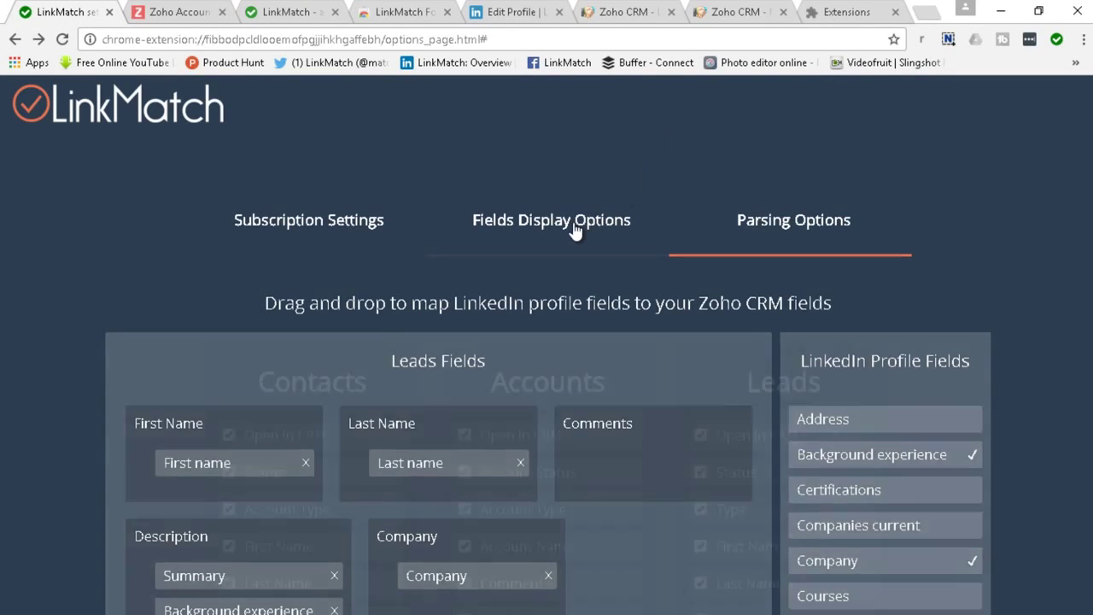
pyautogui.scroll(-3, 963, 205)
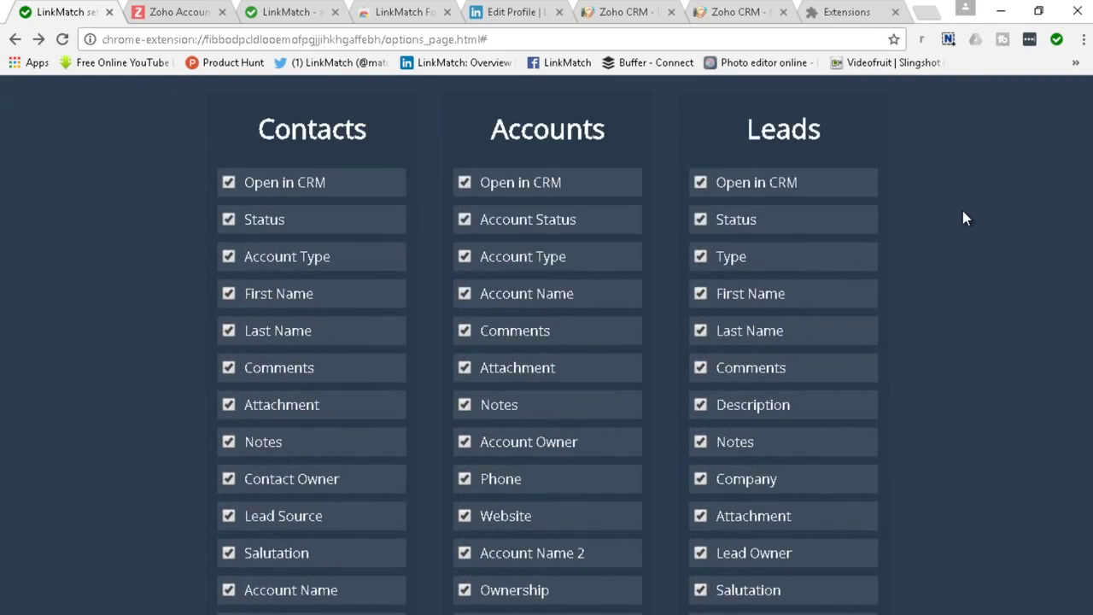
pyautogui.scroll(1, 963, 218)
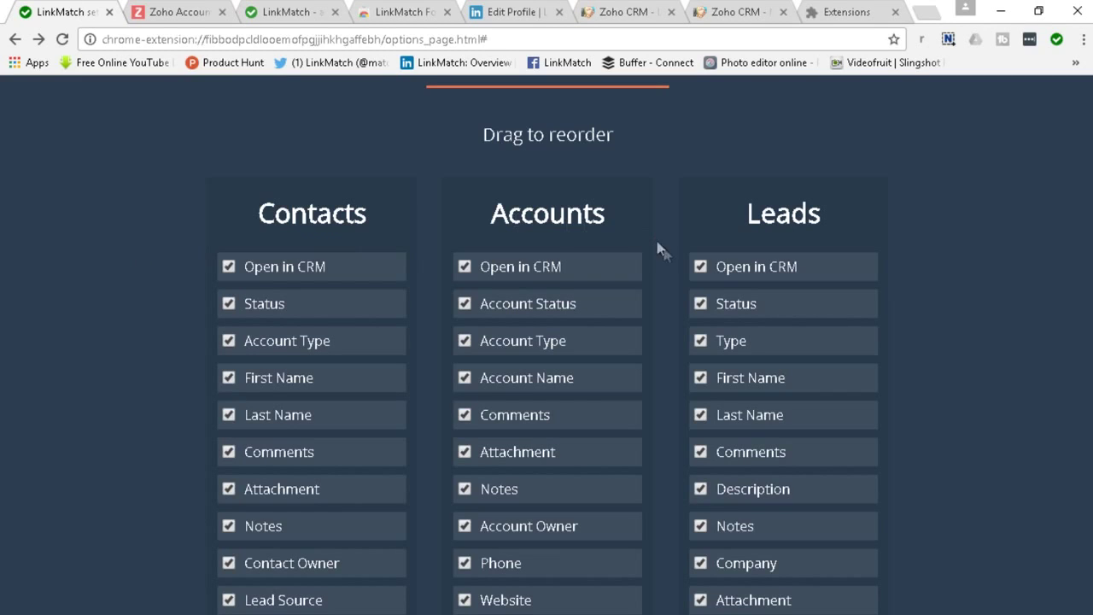
pyautogui.scroll(-1, 865, 248)
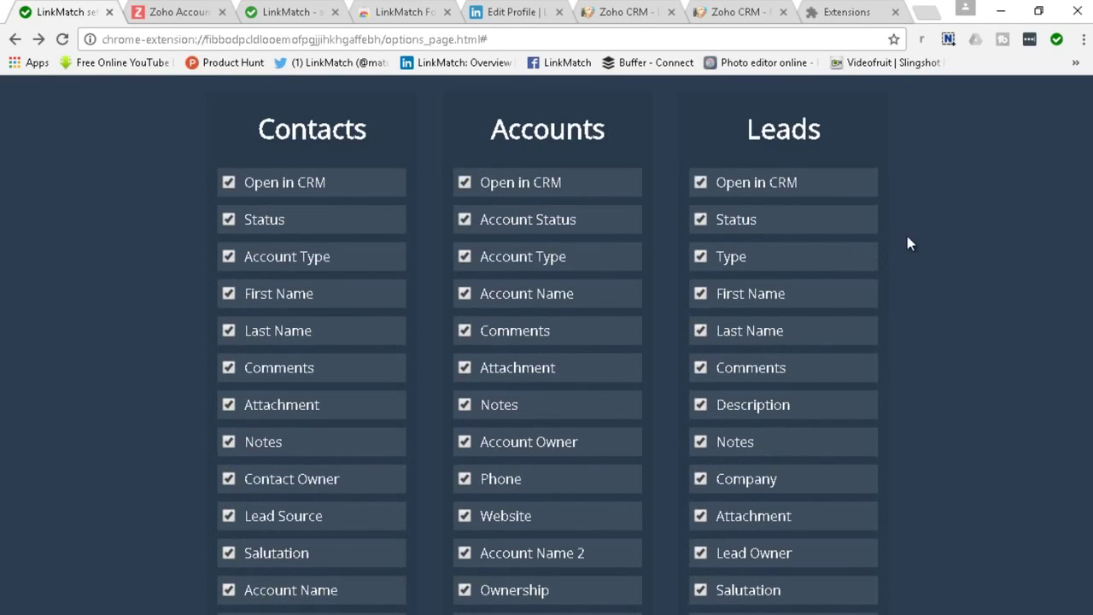
# Step: Hide Status and Type in the Leads display list and place First Name, Last Name and Email directly below Open in CRM
pyautogui.click(701, 222)
pyautogui.click(701, 256)
pyautogui.moveTo(748, 299); pyautogui.dragTo(747, 221)
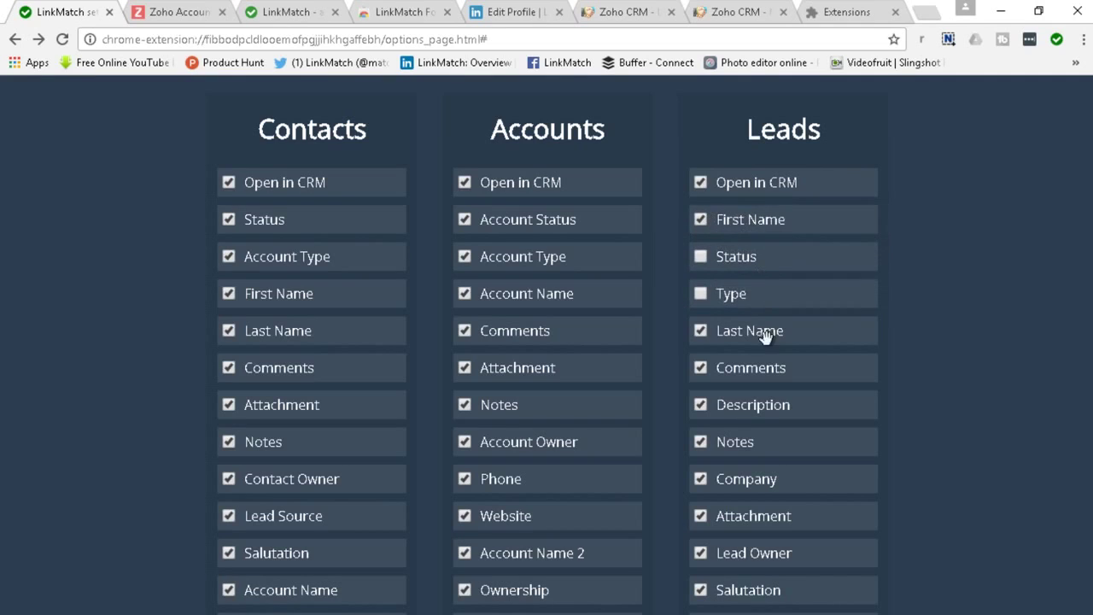
pyautogui.moveTo(766, 335); pyautogui.dragTo(771, 274)
pyautogui.scroll(-1, 795, 358)
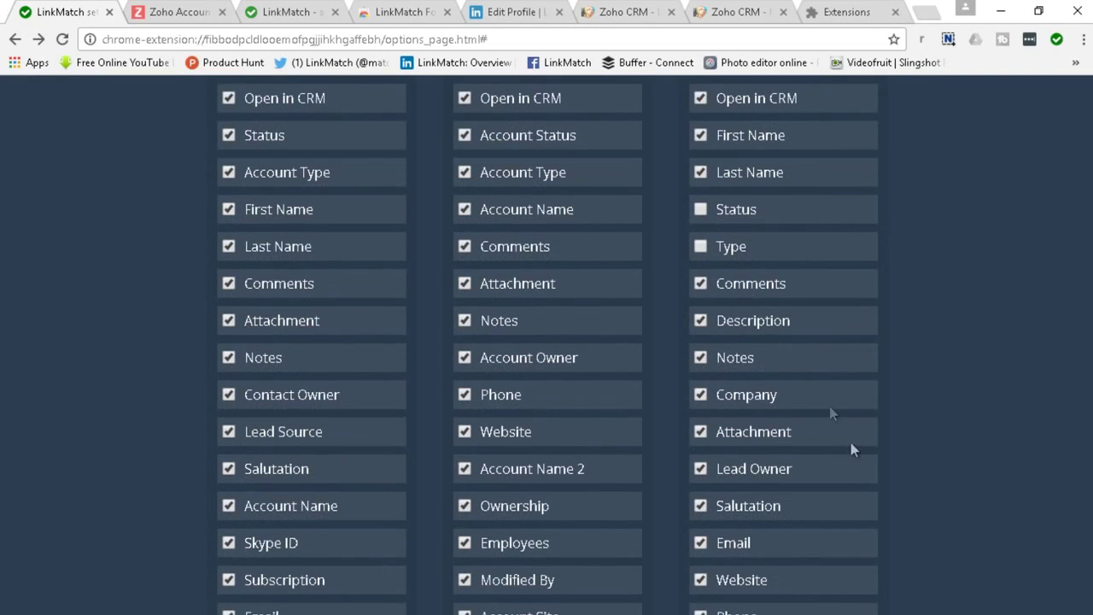
pyautogui.moveTo(763, 544); pyautogui.dragTo(767, 211)
pyautogui.scroll(1, 917, 281)
# Step: Switch to the LinkedIn profile and reopen the matched lead's Zoho CRM pop-up to view its field order
pyautogui.click(511, 14)
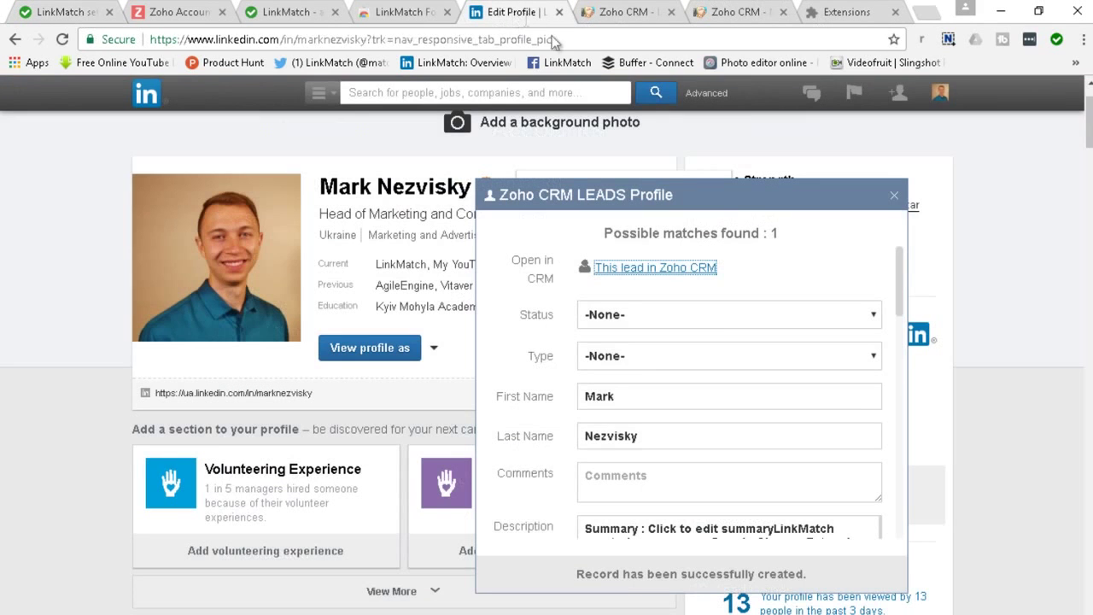
pyautogui.click(894, 199)
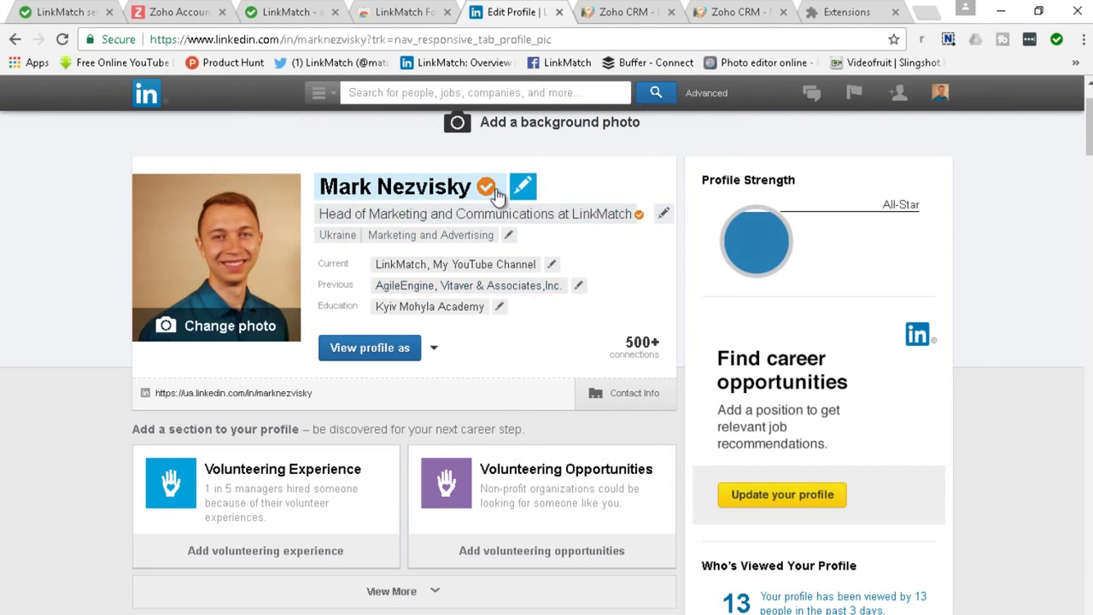
pyautogui.moveTo(491, 195)
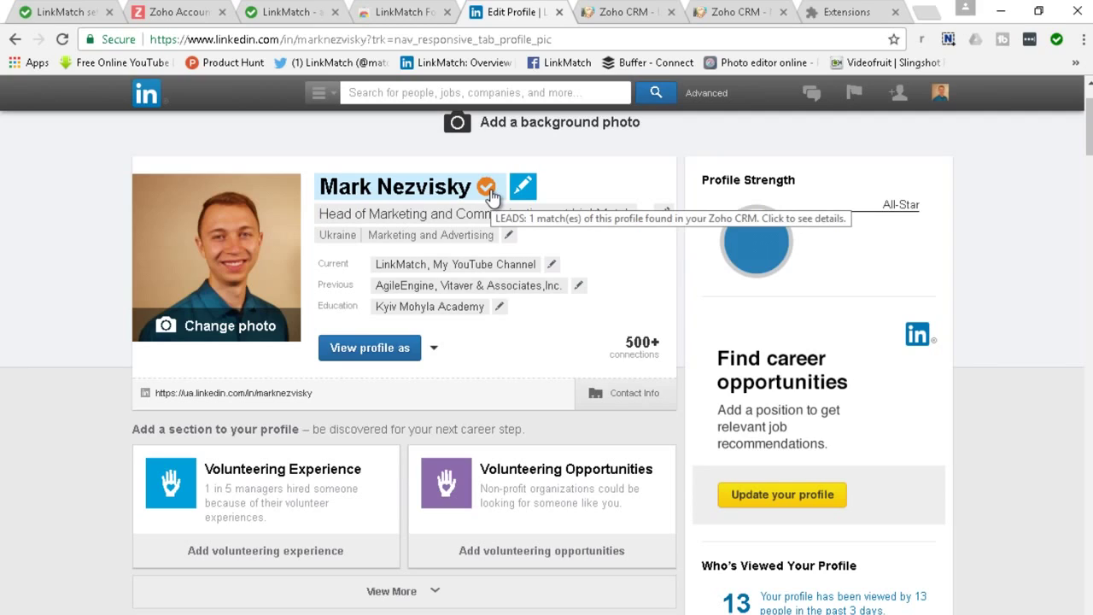
pyautogui.click(488, 189)
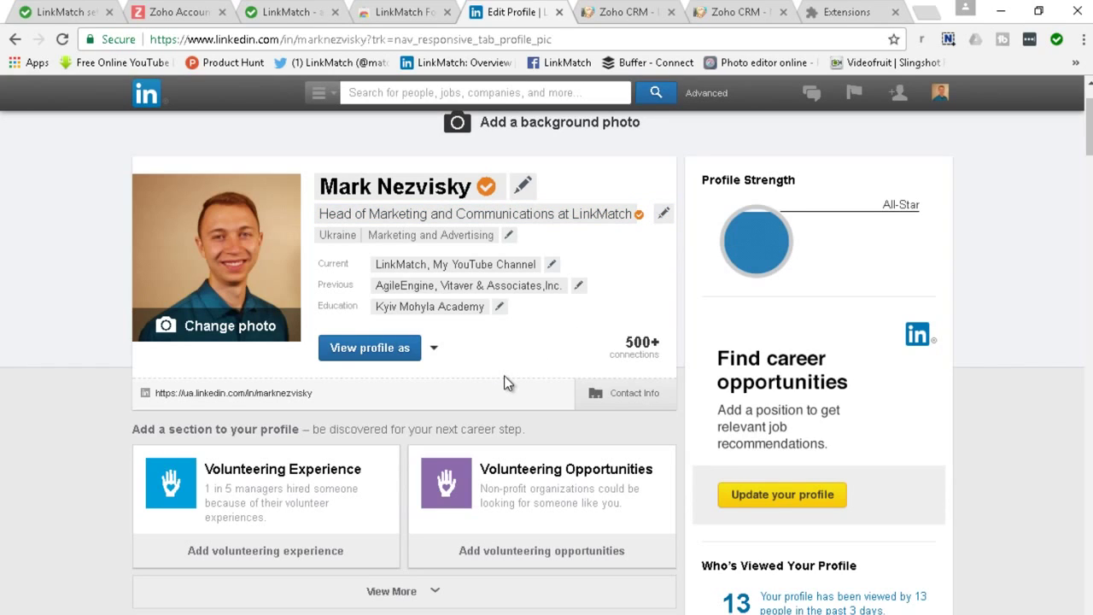
pyautogui.click(488, 190)
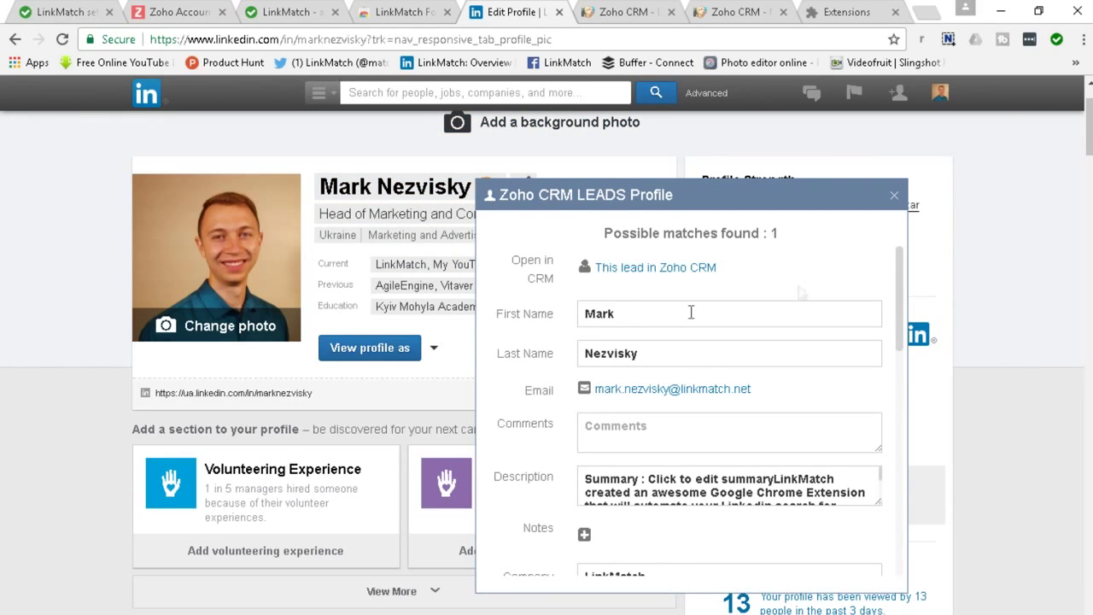
# Step: Compare the Leads display list in the LinkMatch settings with the fields of the lead pop-up on LinkedIn
pyautogui.click(58, 10)
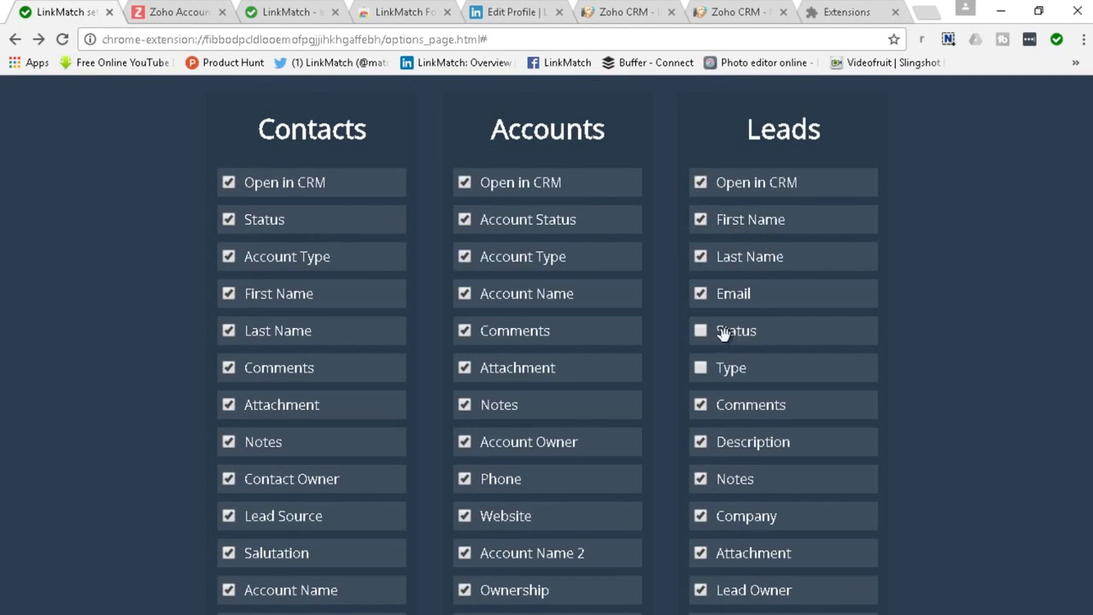
pyautogui.click(502, 20)
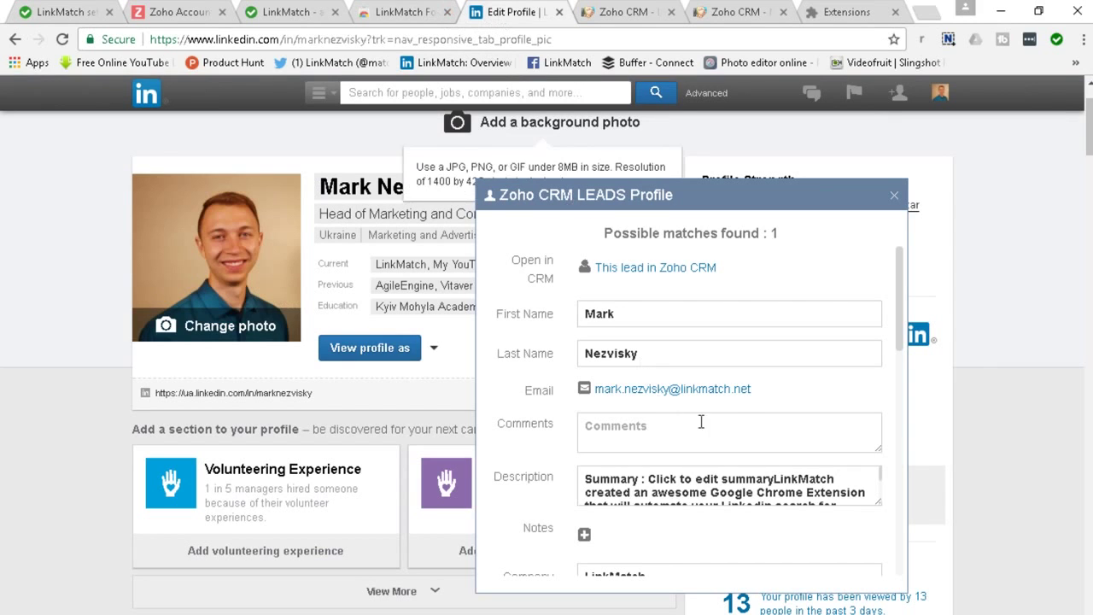
pyautogui.click(51, 12)
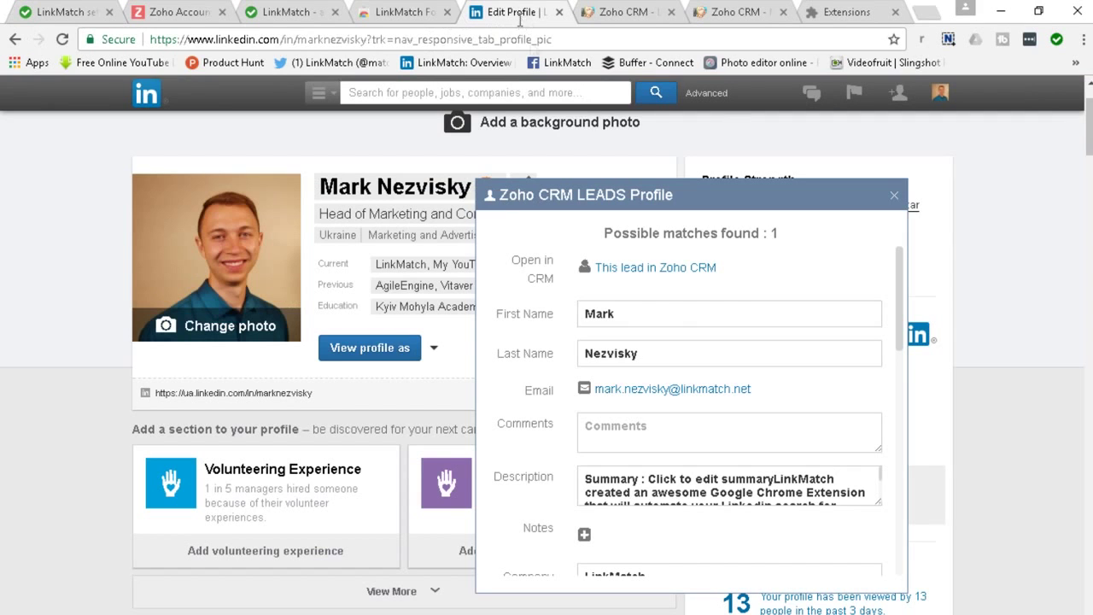
pyautogui.click(523, 12)
pyautogui.click(79, 10)
pyautogui.scroll(3, 946, 352)
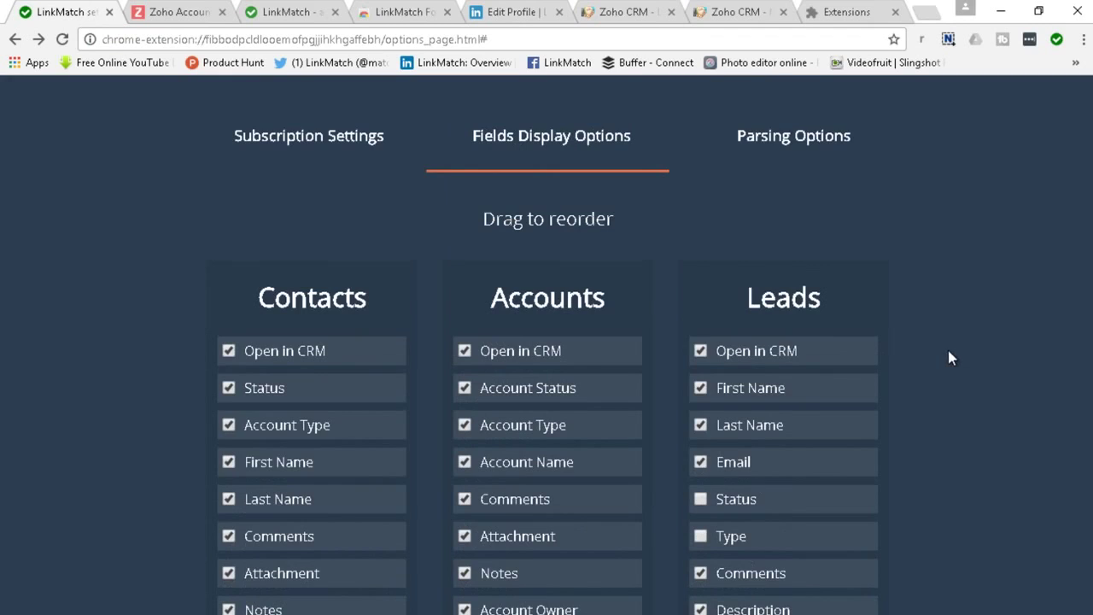
# Step: Switch to the captured lead's record in Zoho CRM, convert it into a new account and contact, and open the Contacts module
pyautogui.click(512, 12)
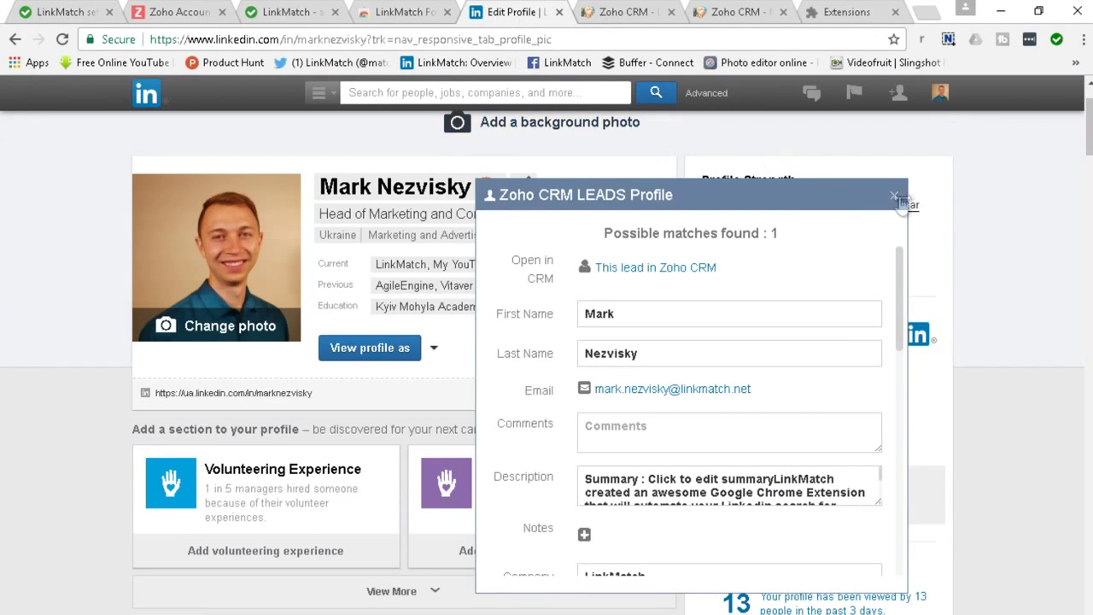
pyautogui.click(845, 139)
pyautogui.click(645, 11)
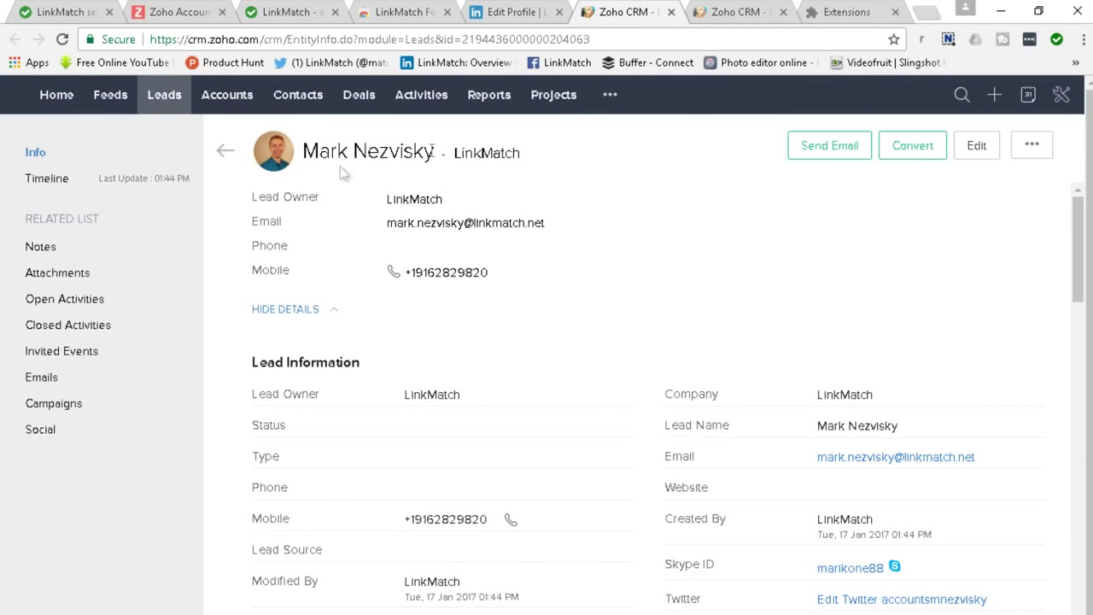
pyautogui.click(943, 161)
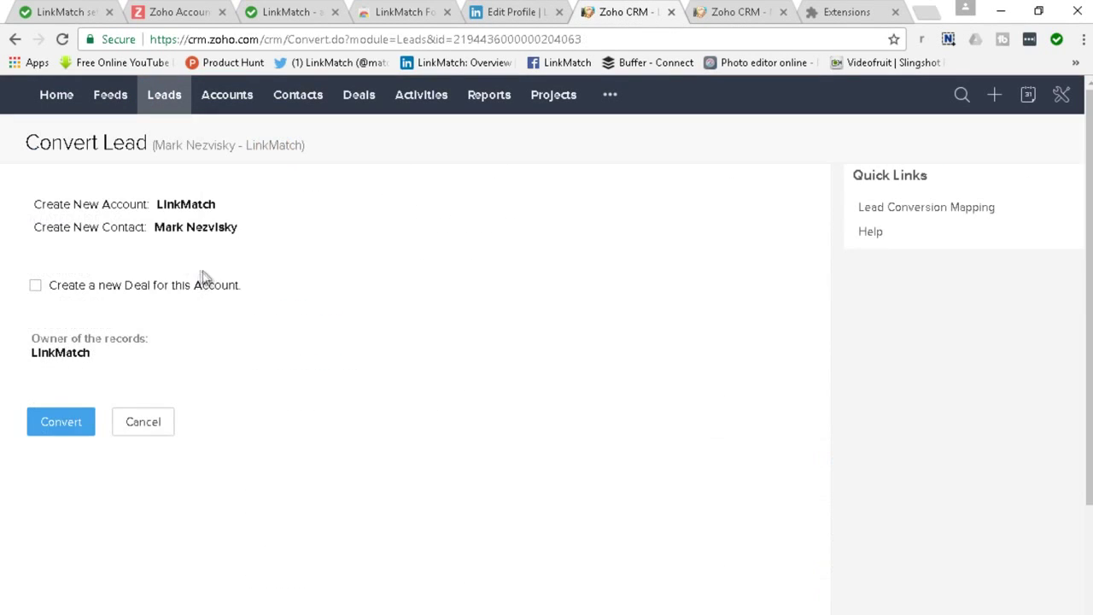
pyautogui.click(63, 424)
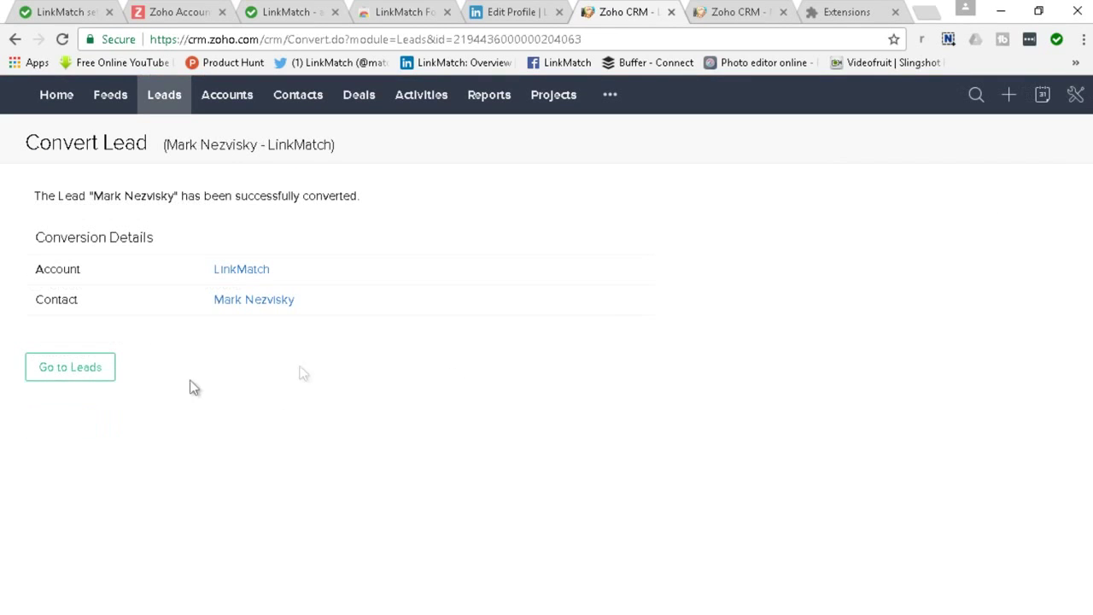
pyautogui.click(303, 101)
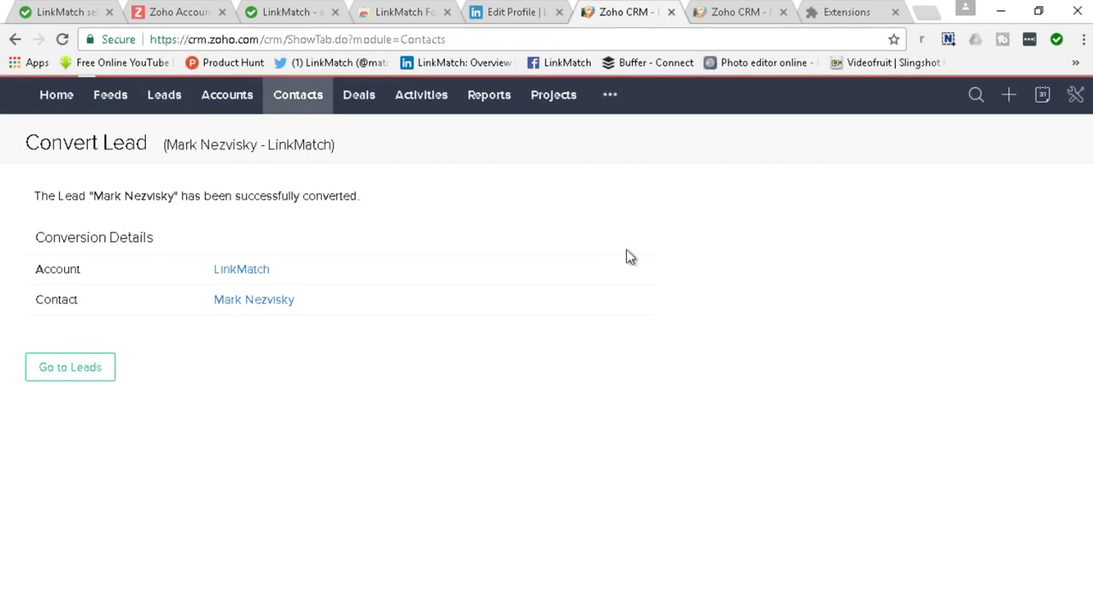
# Step: Reload the LinkedIn profile and open the Zoho CRM pop-up of its matching contact
pyautogui.click(81, 14)
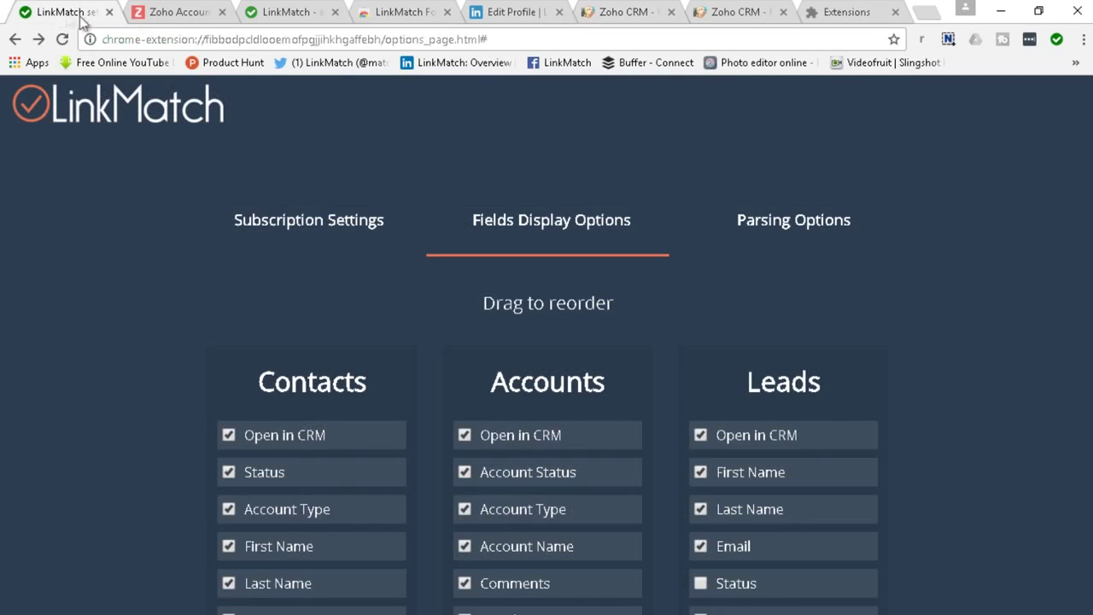
pyautogui.click(476, 19)
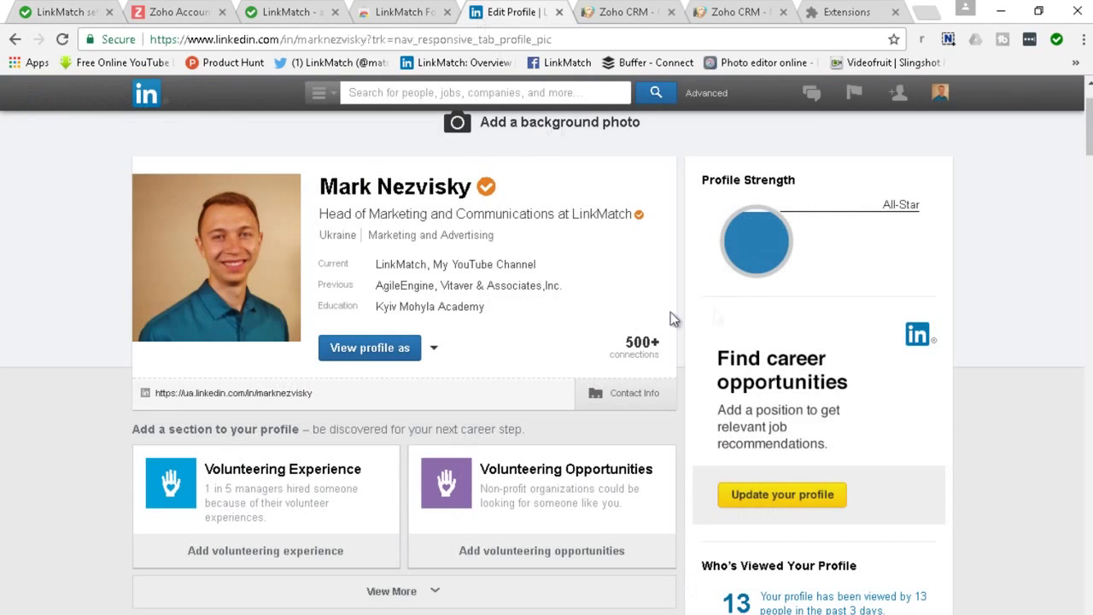
pyautogui.click(63, 39)
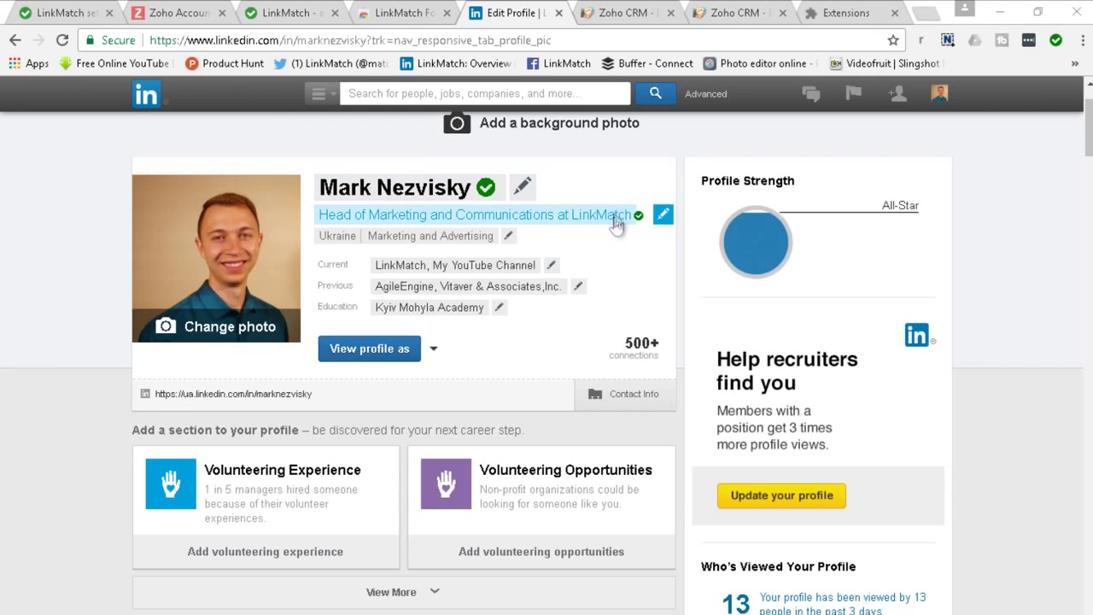
pyautogui.click(487, 188)
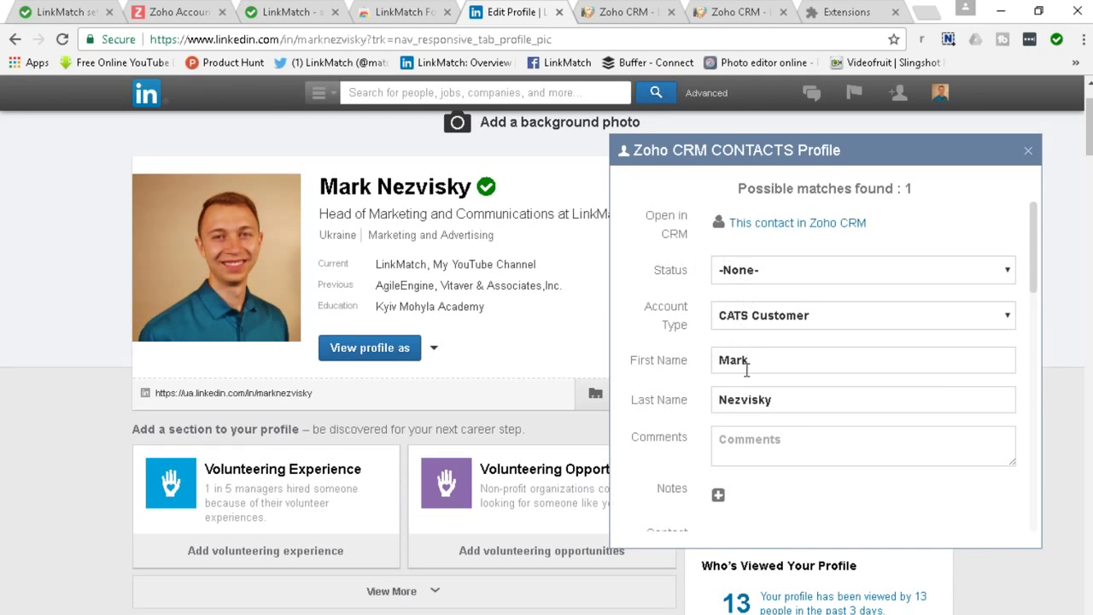
# Step: Compare the Contacts display list in the LinkMatch settings with the contact pop-up on LinkedIn
pyautogui.click(44, 13)
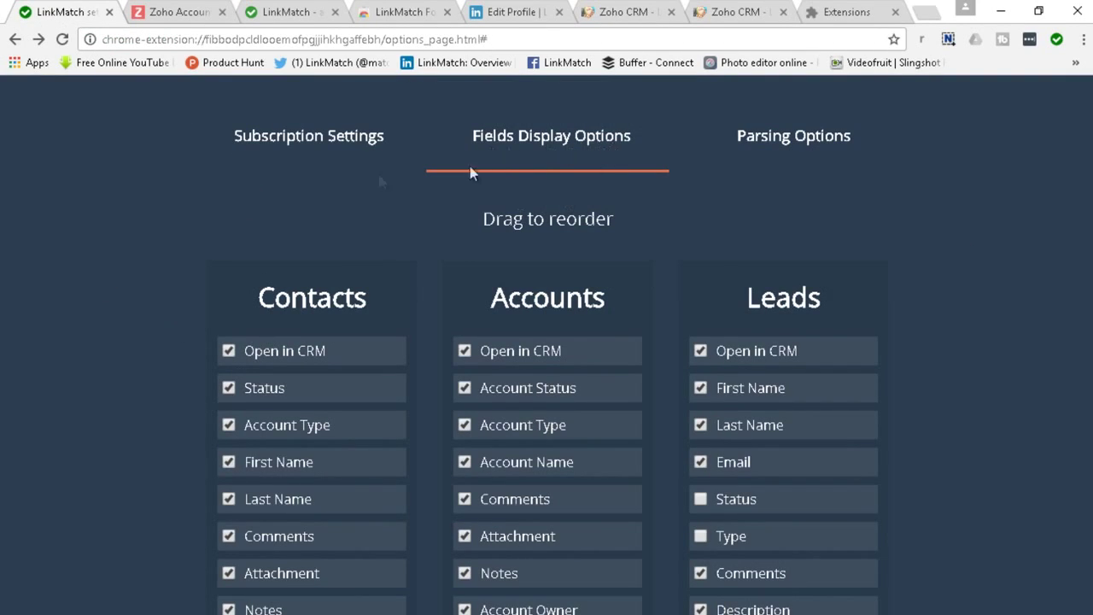
pyautogui.scroll(-1, 220, 269)
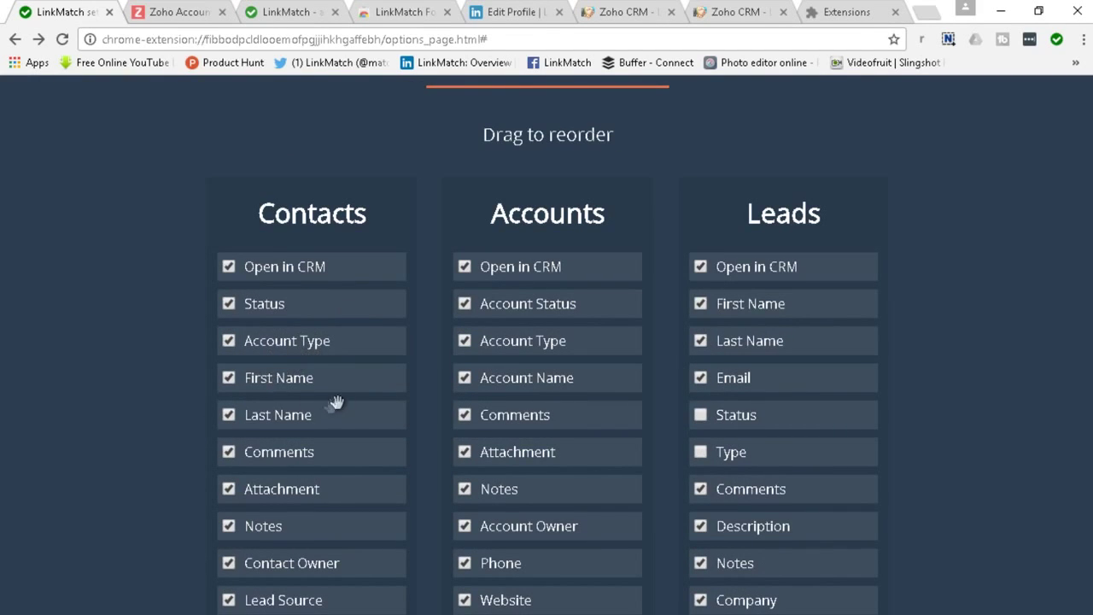
pyautogui.click(500, 13)
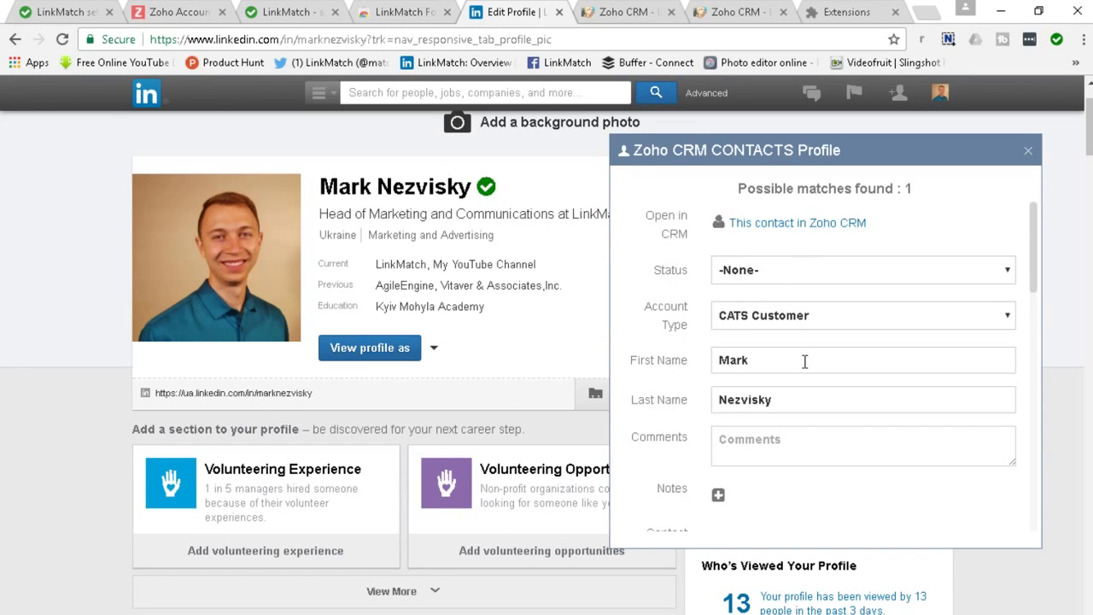
# Step: Enter oiopлo as the Promo Code in the contact pop-up and save the record
pyautogui.scroll(-3, 805, 361)
pyautogui.scroll(-2, 820, 442)
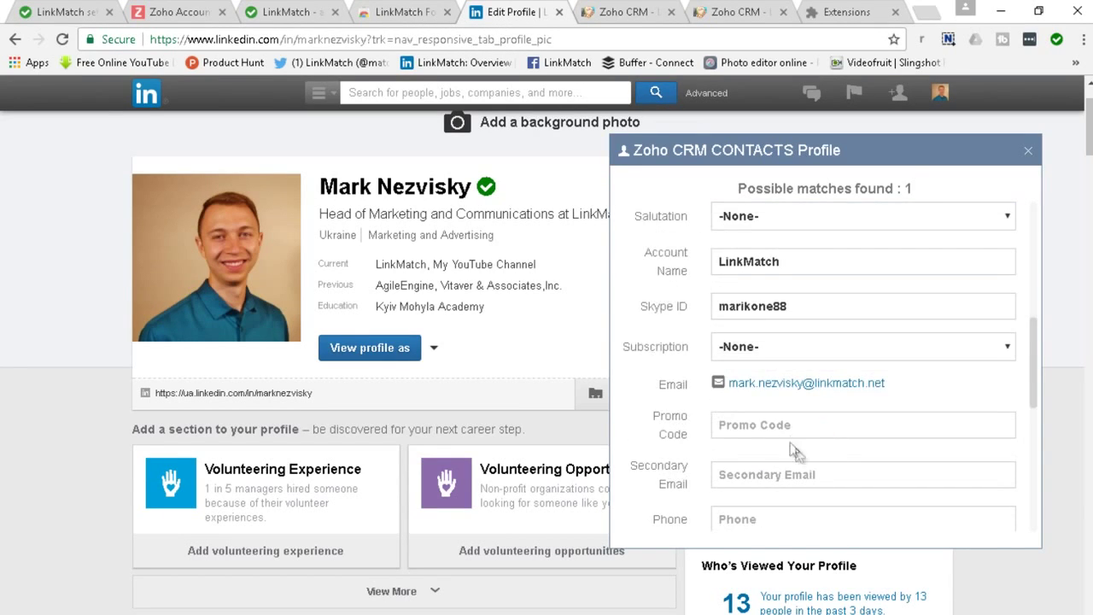
pyautogui.click(795, 427)
pyautogui.write('oiop')
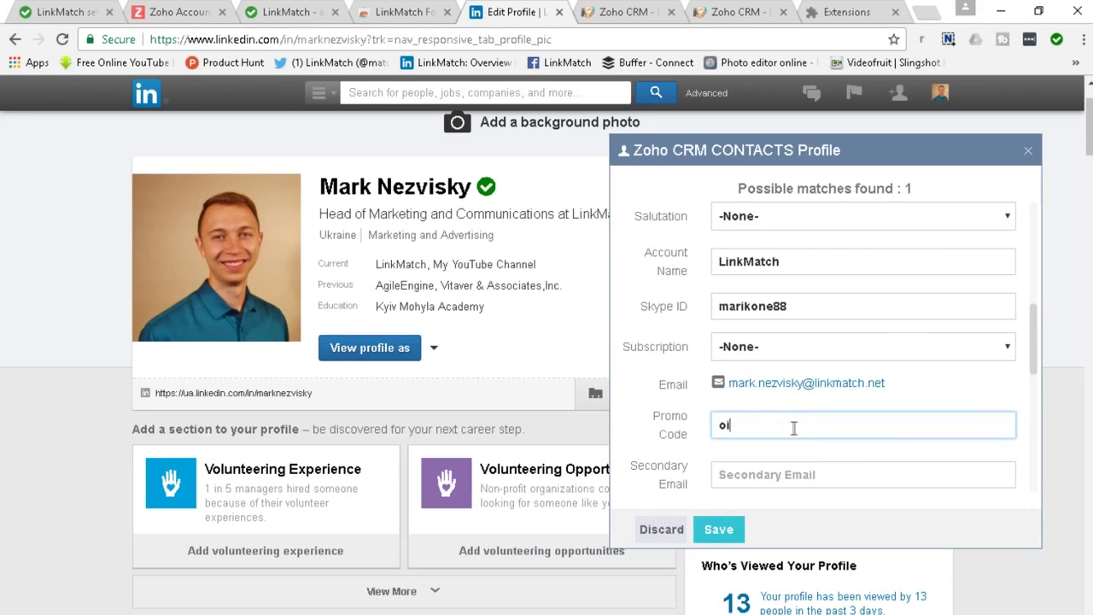
pyautogui.write('no')
pyautogui.click(721, 529)
# Step: Open the contact's record in Zoho CRM to check its Promo Code, and return to LinkedIn to close the contact pop-up
pyautogui.scroll(3, 781, 341)
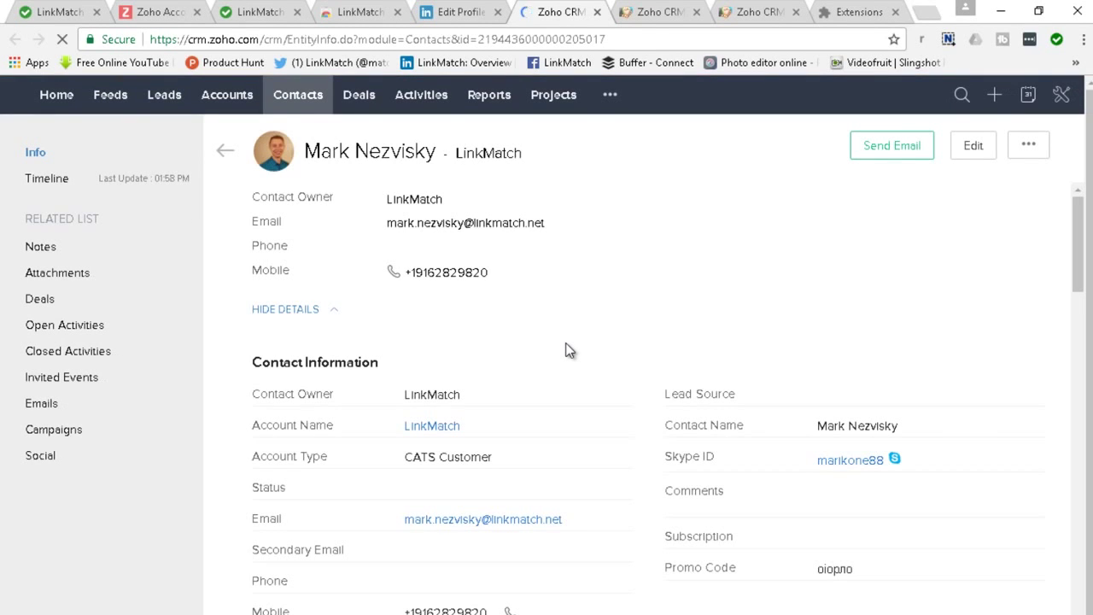
pyautogui.scroll(-2, 573, 346)
pyautogui.doubleClick(817, 410)
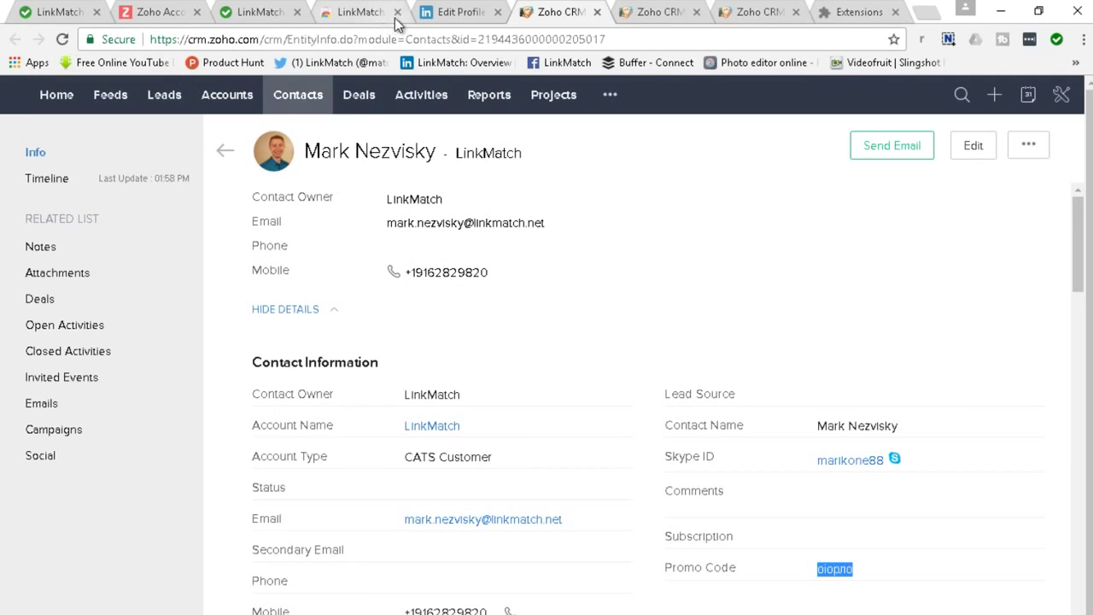
pyautogui.click(444, 13)
pyautogui.click(1028, 234)
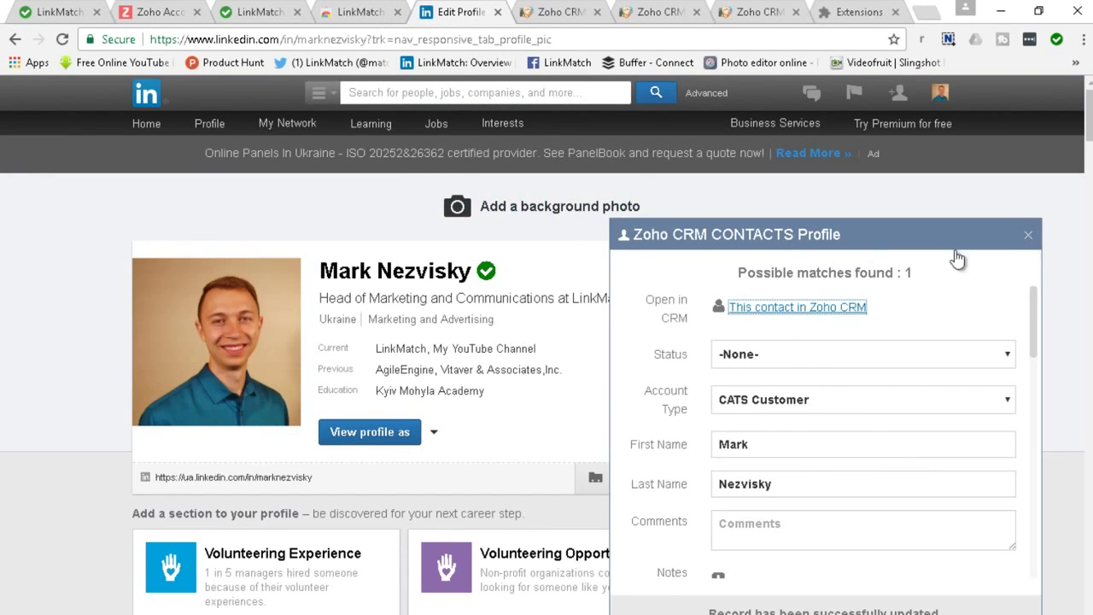